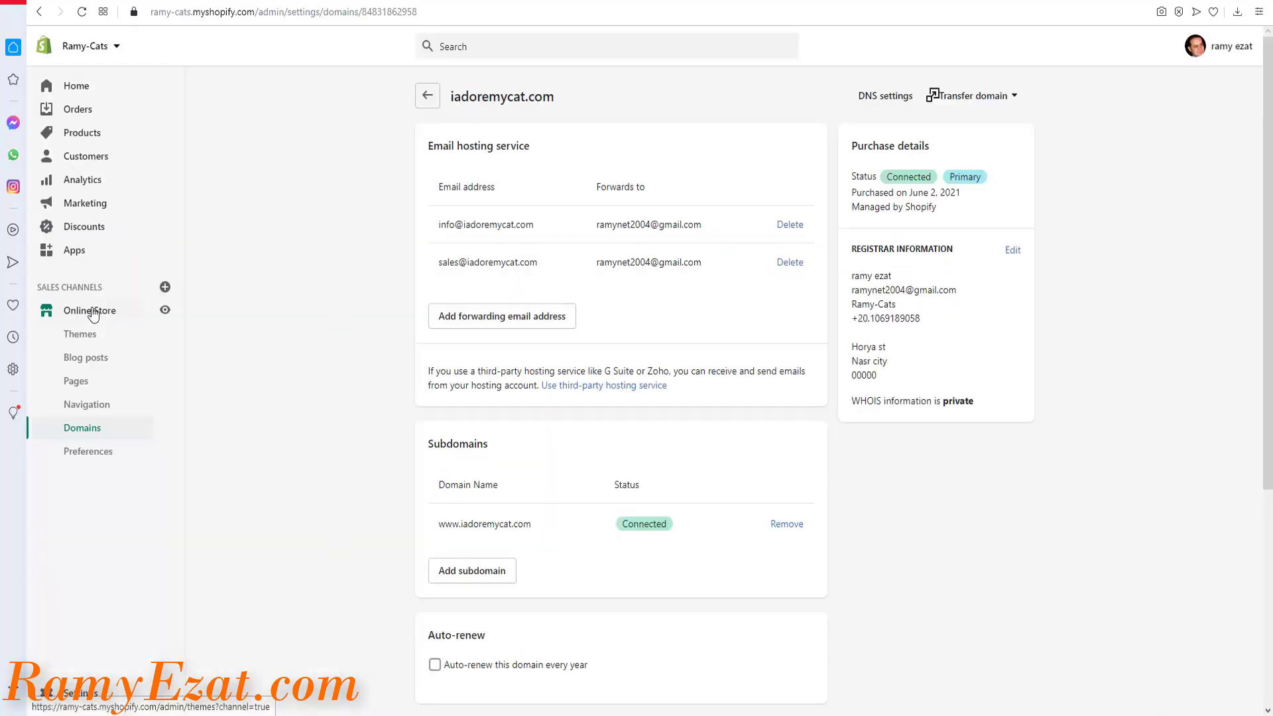
Start the Facebook setup from the online store preferences and add Facebook as a sales channel.
{"action": "left_click", "coordinate": [88, 450]}
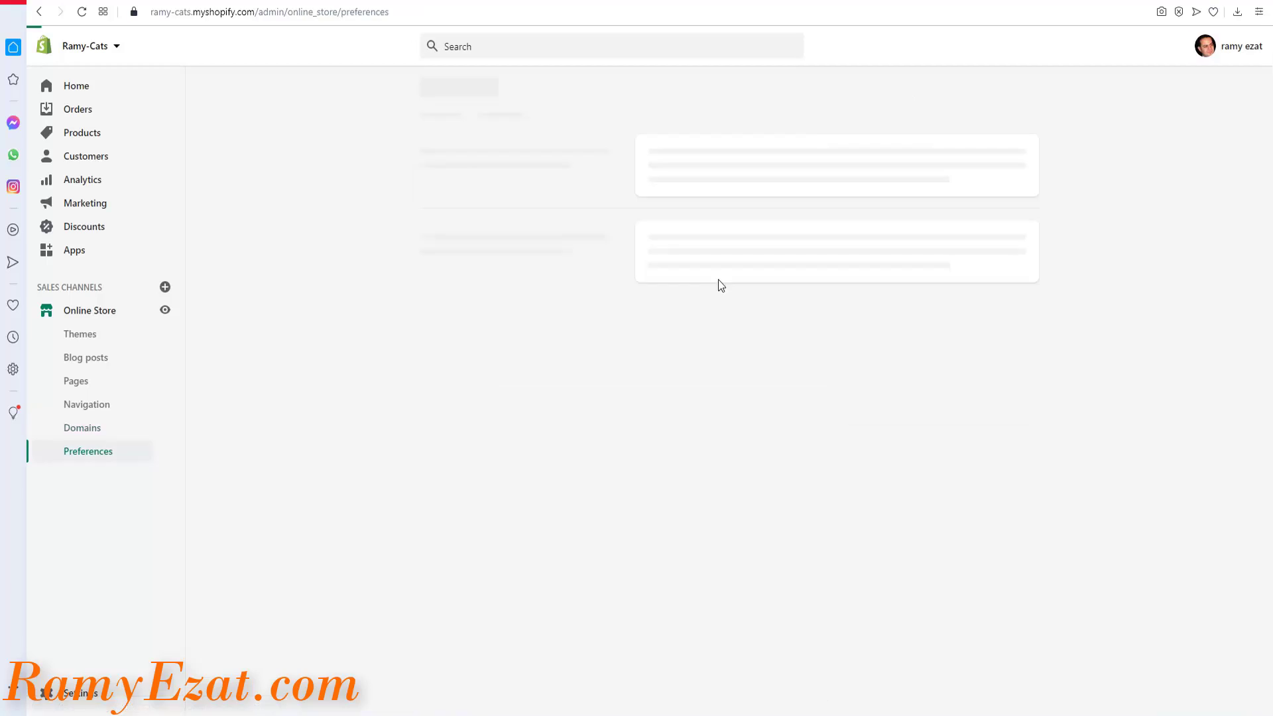
{"action": "scroll", "coordinate": [964, 268], "scroll_direction": "down", "scroll_amount": 10}
{"action": "left_click", "coordinate": [697, 336]}
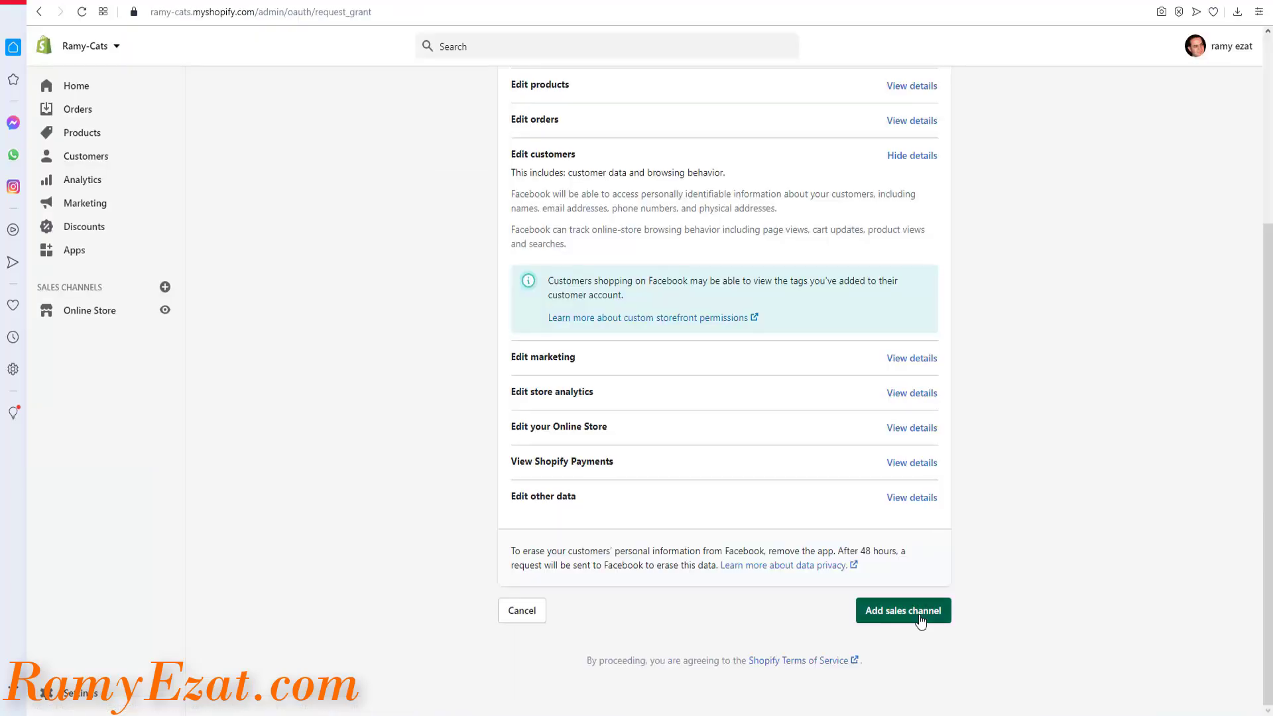
{"action": "left_click", "coordinate": [918, 611]}
Connect the Facebook account by submitting the account password and granting Shopify the requested access.
{"action": "left_click", "coordinate": [889, 306]}
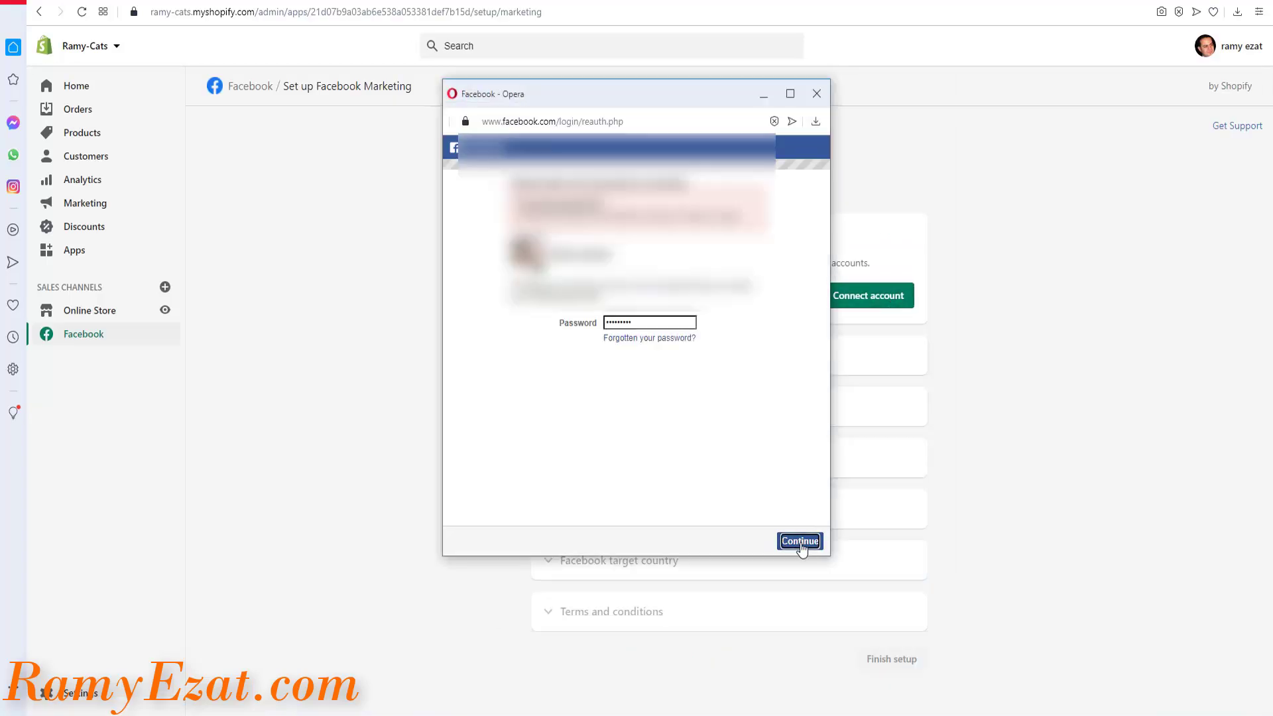
{"action": "left_click", "coordinate": [799, 541]}
{"action": "left_click", "coordinate": [656, 509]}
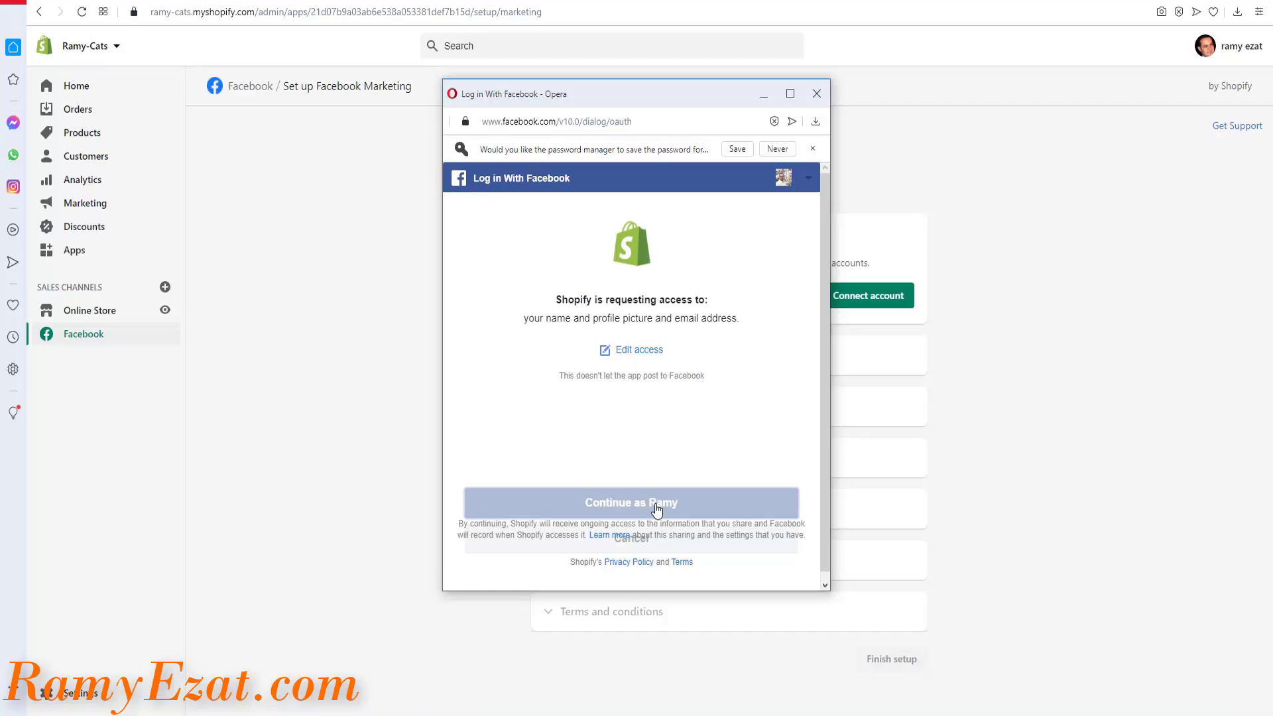
{"action": "left_click", "coordinate": [794, 571]}
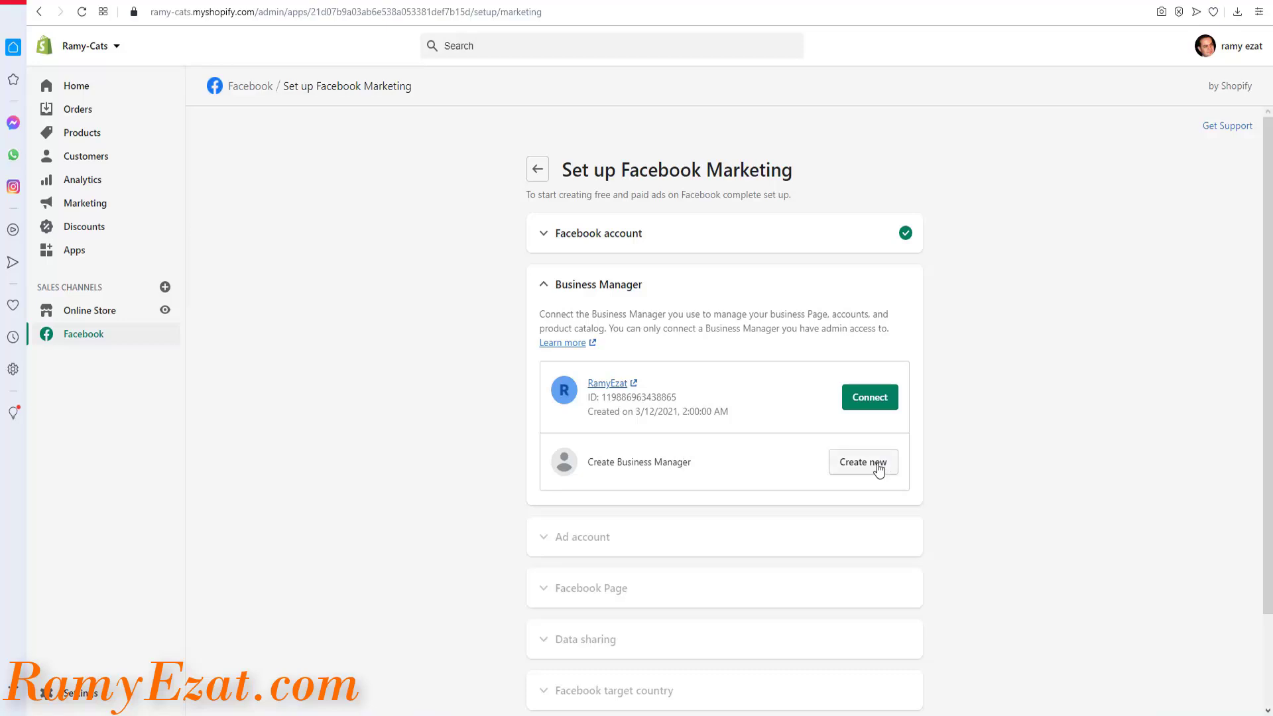
Connect the existing Business Manager and one of its existing ad accounts to Facebook Marketing.
{"action": "left_click", "coordinate": [870, 403]}
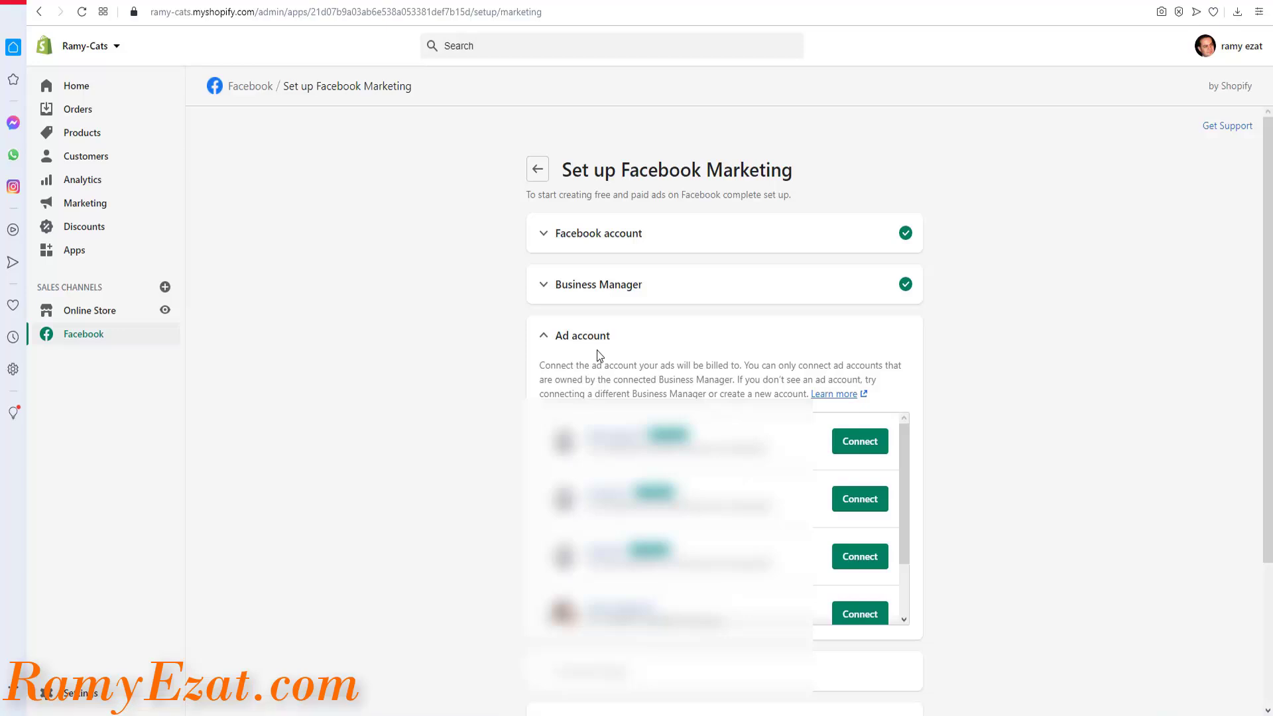
{"action": "left_click_drag", "start_coordinate": [912, 497], "coordinate": [906, 583]}
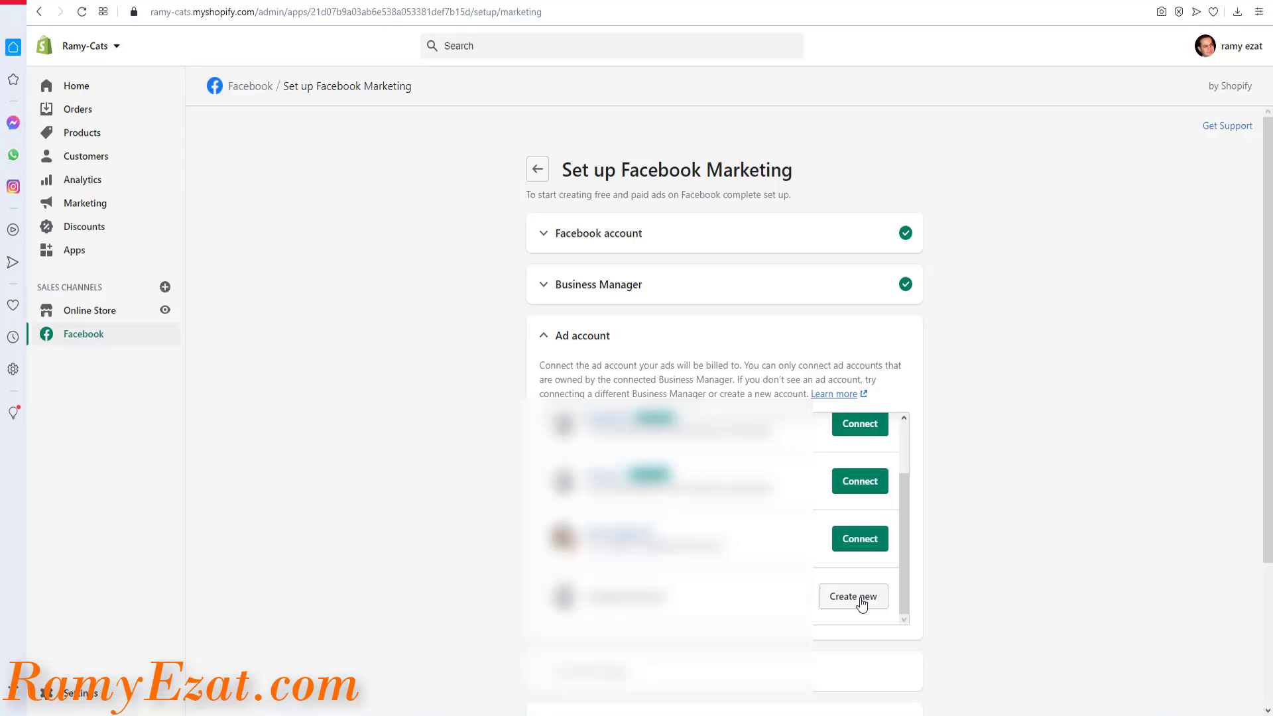
{"action": "left_click_drag", "start_coordinate": [906, 592], "coordinate": [906, 538]}
{"action": "left_click", "coordinate": [860, 557]}
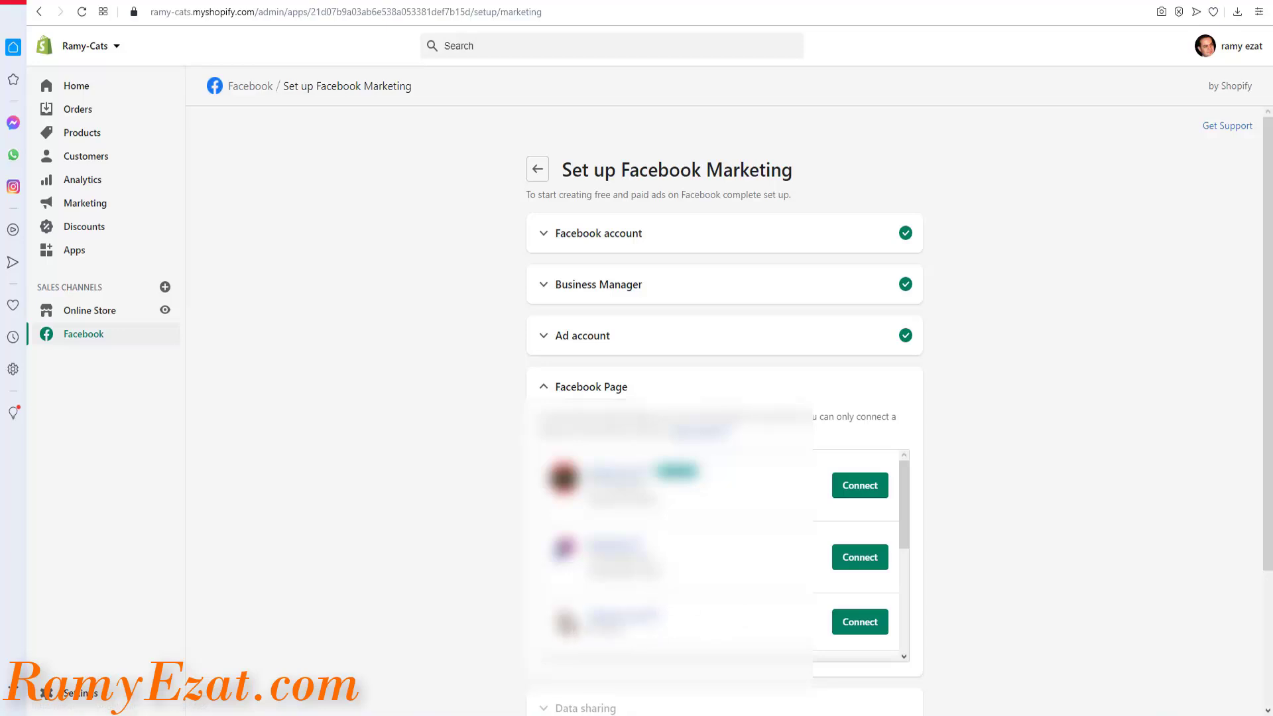
Connect the third listed Facebook Page, then enable customer data sharing and confirm it.
{"action": "left_click", "coordinate": [870, 632]}
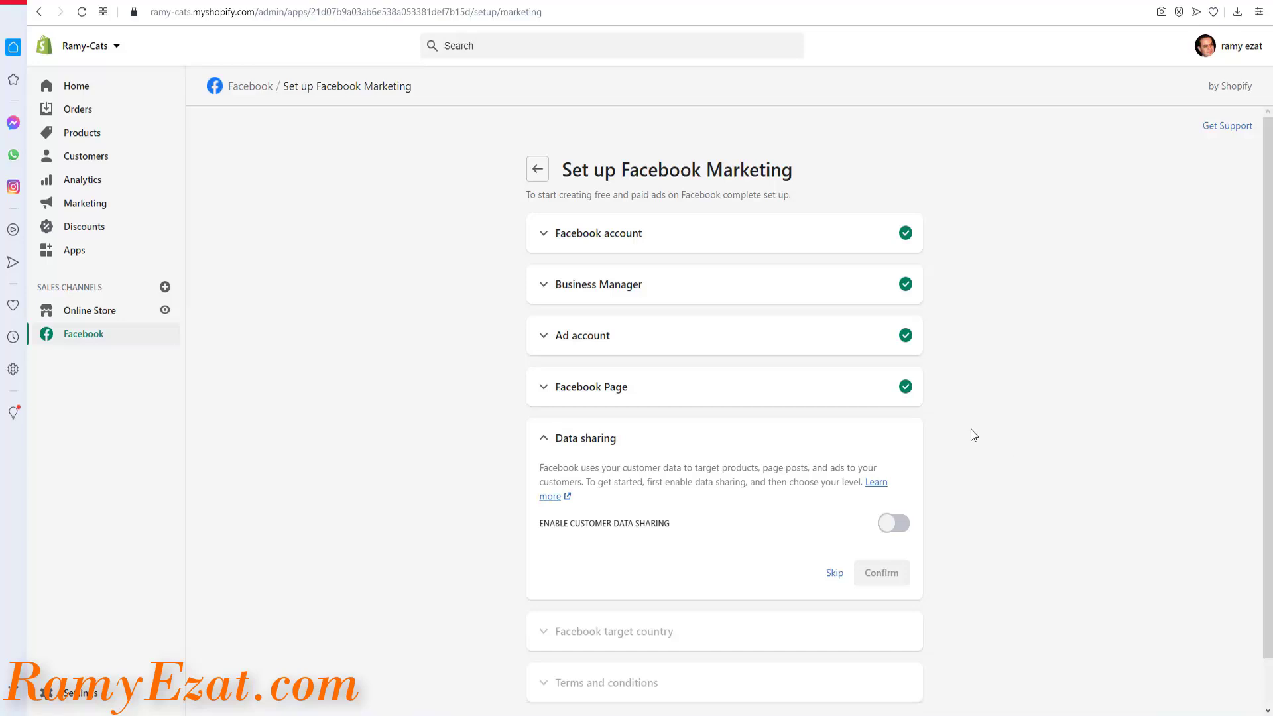
{"action": "left_click", "coordinate": [890, 525]}
{"action": "left_click", "coordinate": [881, 572]}
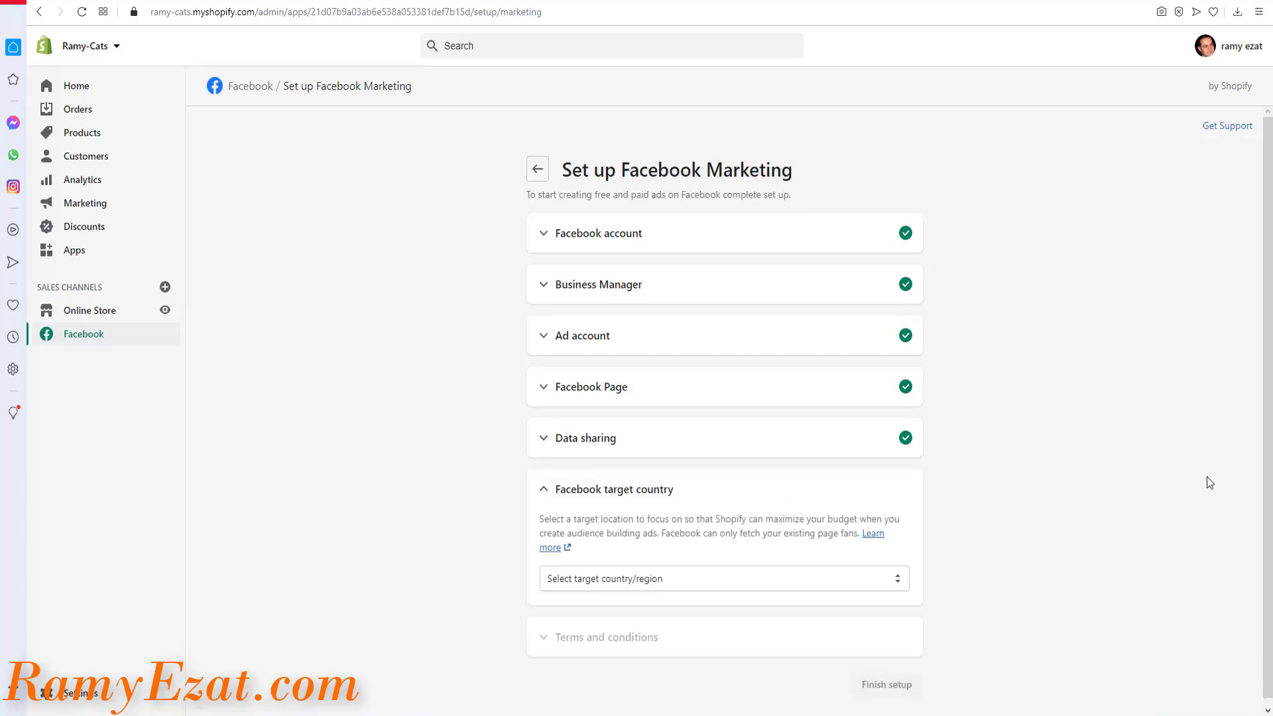
Choose the Facebook target country from the country/region list.
{"action": "scroll", "coordinate": [1134, 464], "scroll_direction": "down", "scroll_amount": 1}
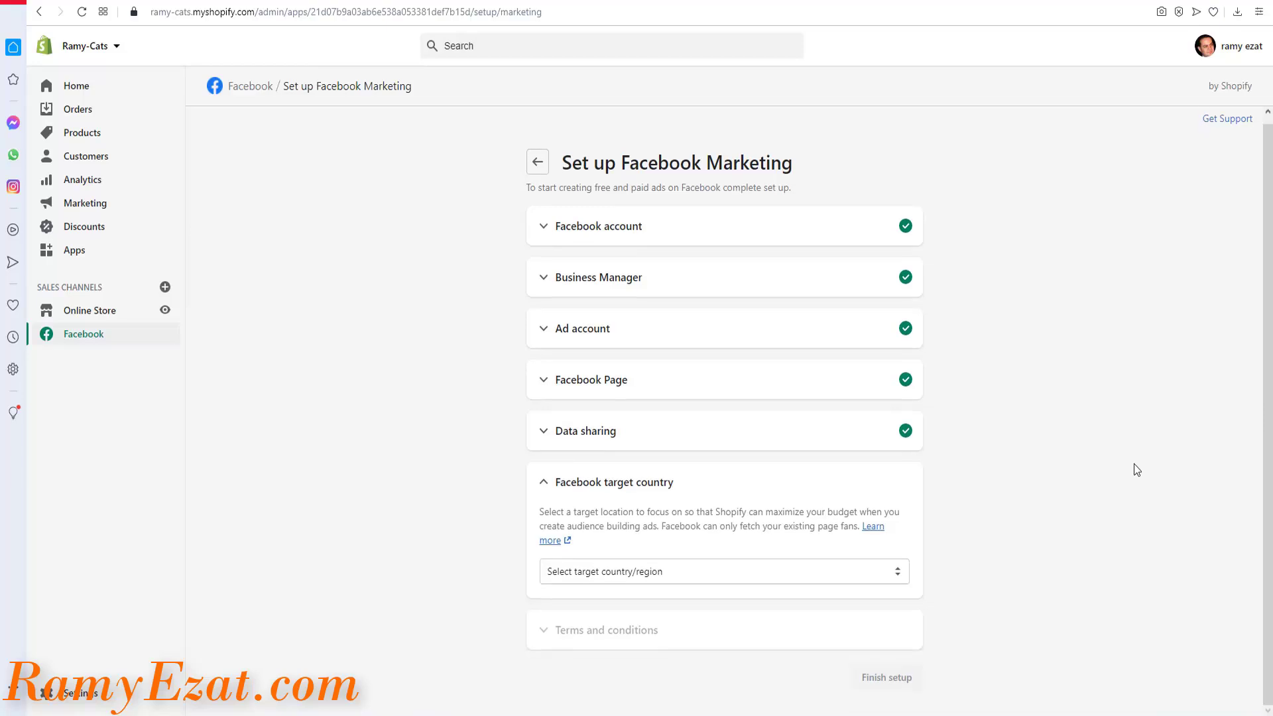
{"action": "left_click", "coordinate": [645, 571]}
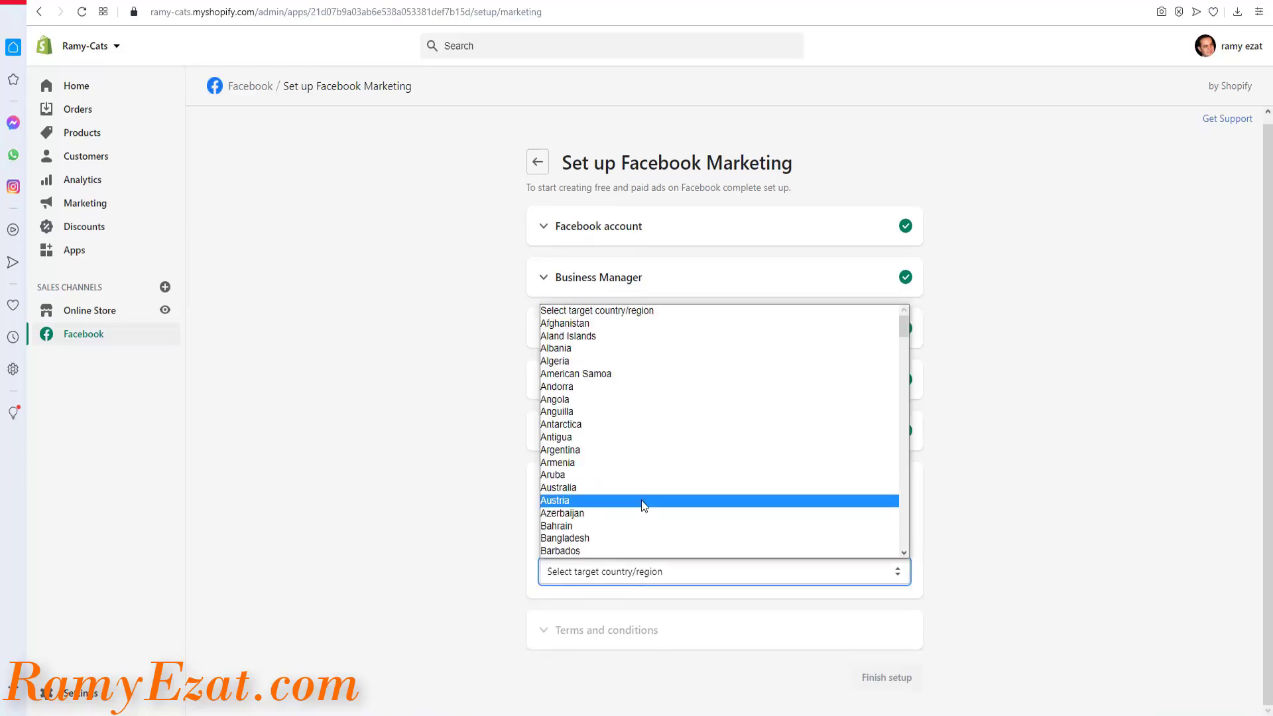
{"action": "key", "text": "u"}
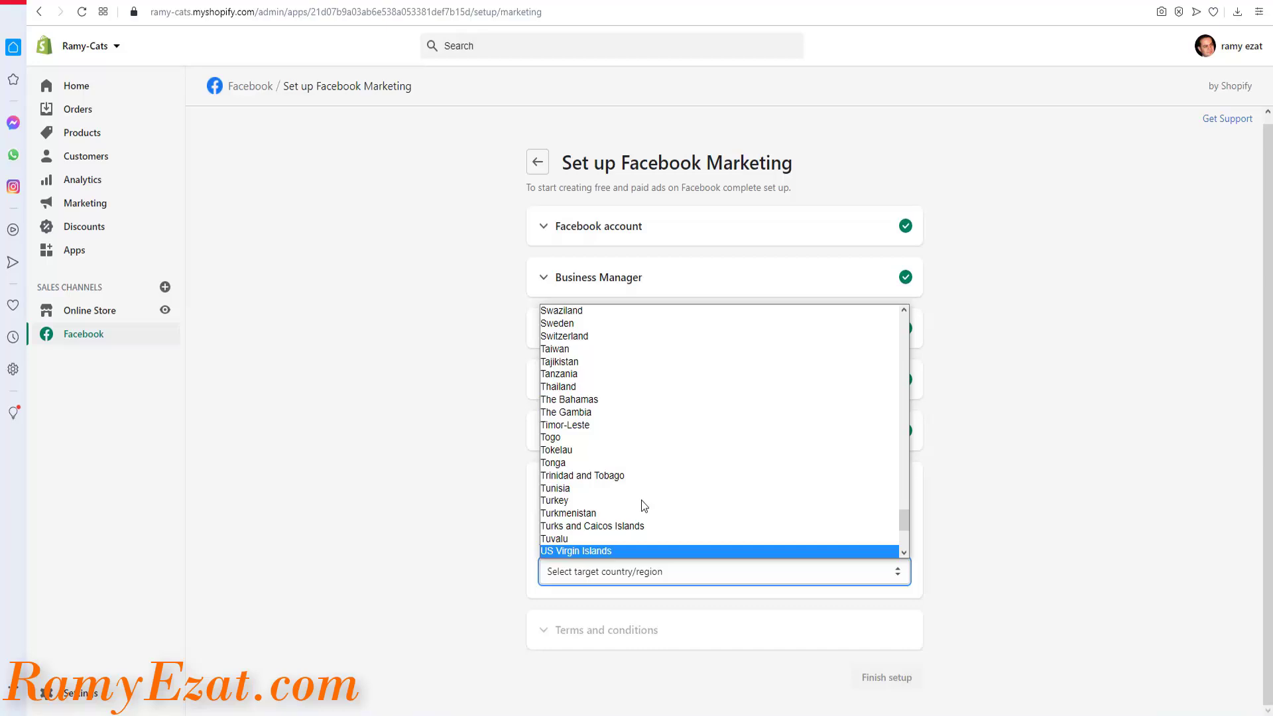
{"action": "key", "text": "n"}
{"action": "key", "text": "u"}
{"action": "key", "text": "Return"}
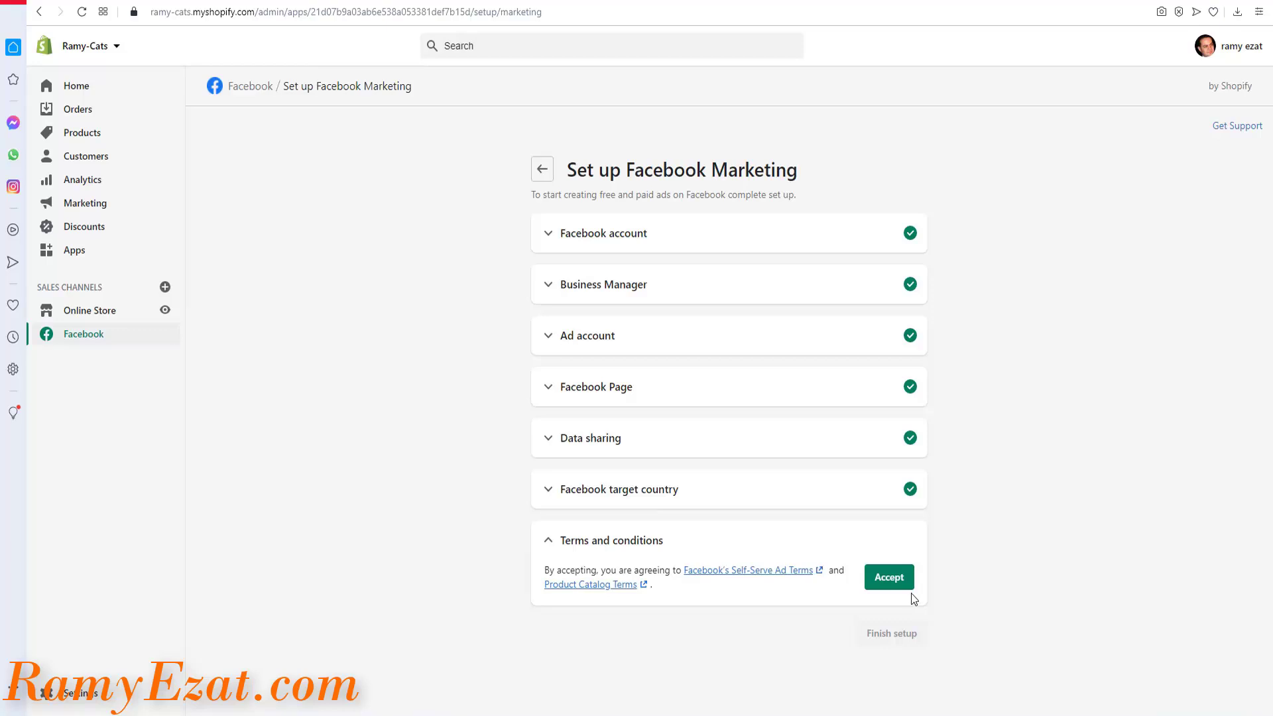
Accept the Facebook ad and product catalog terms and finish the Facebook Marketing setup.
{"action": "left_click", "coordinate": [896, 580]}
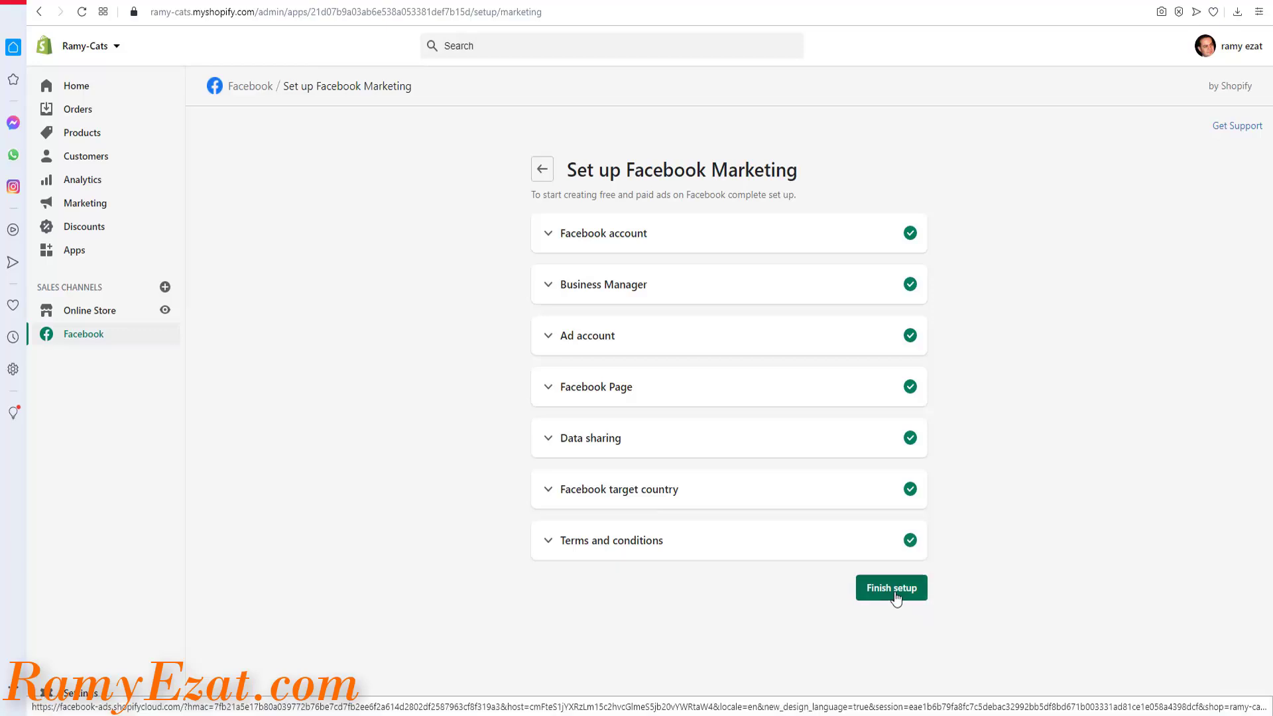
{"action": "left_click", "coordinate": [891, 588]}
{"action": "left_click", "coordinate": [819, 425]}
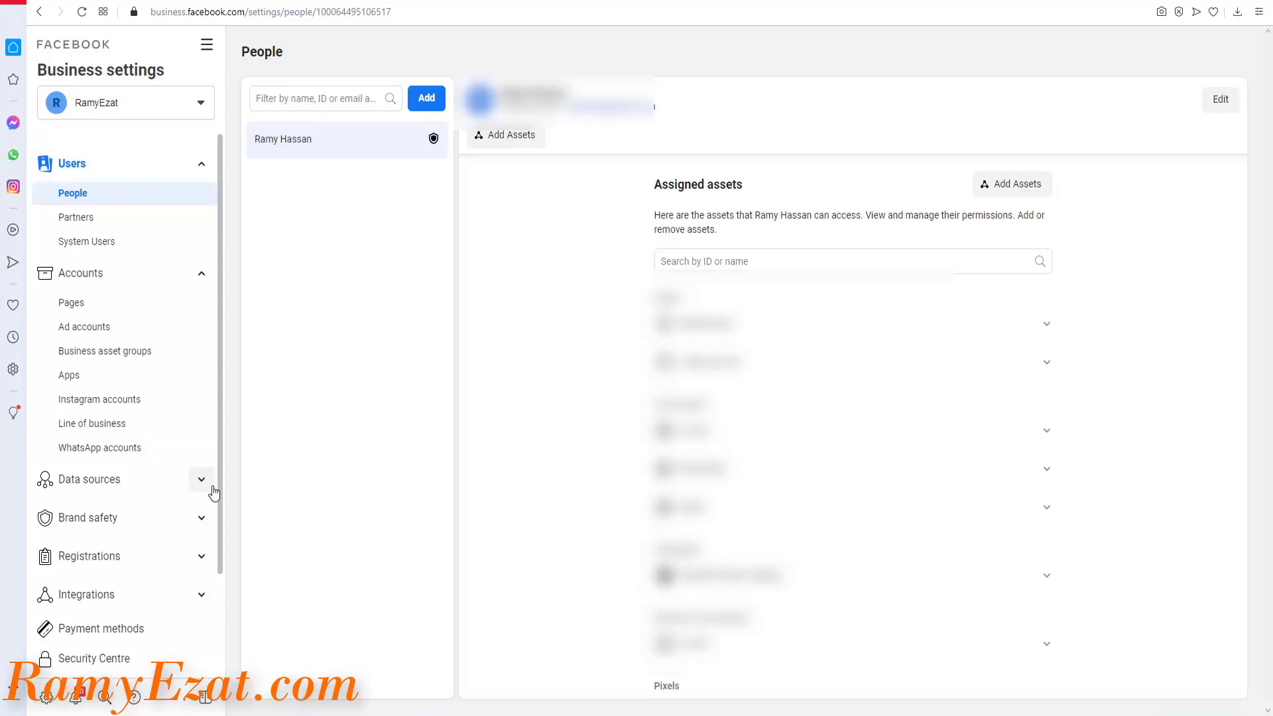
Create a pixel named "Cat Test" among the business's data sources in Facebook Business settings and proceed to its setup.
{"action": "left_click", "coordinate": [200, 481]}
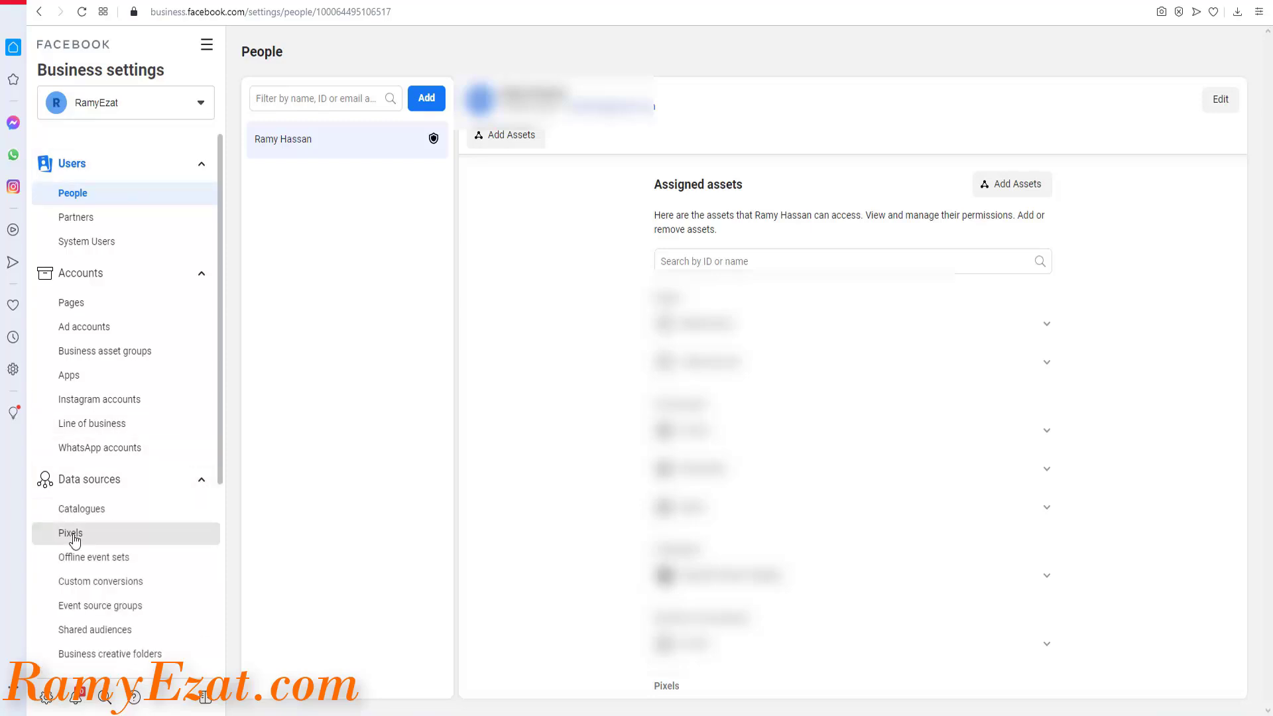
{"action": "left_click", "coordinate": [73, 537]}
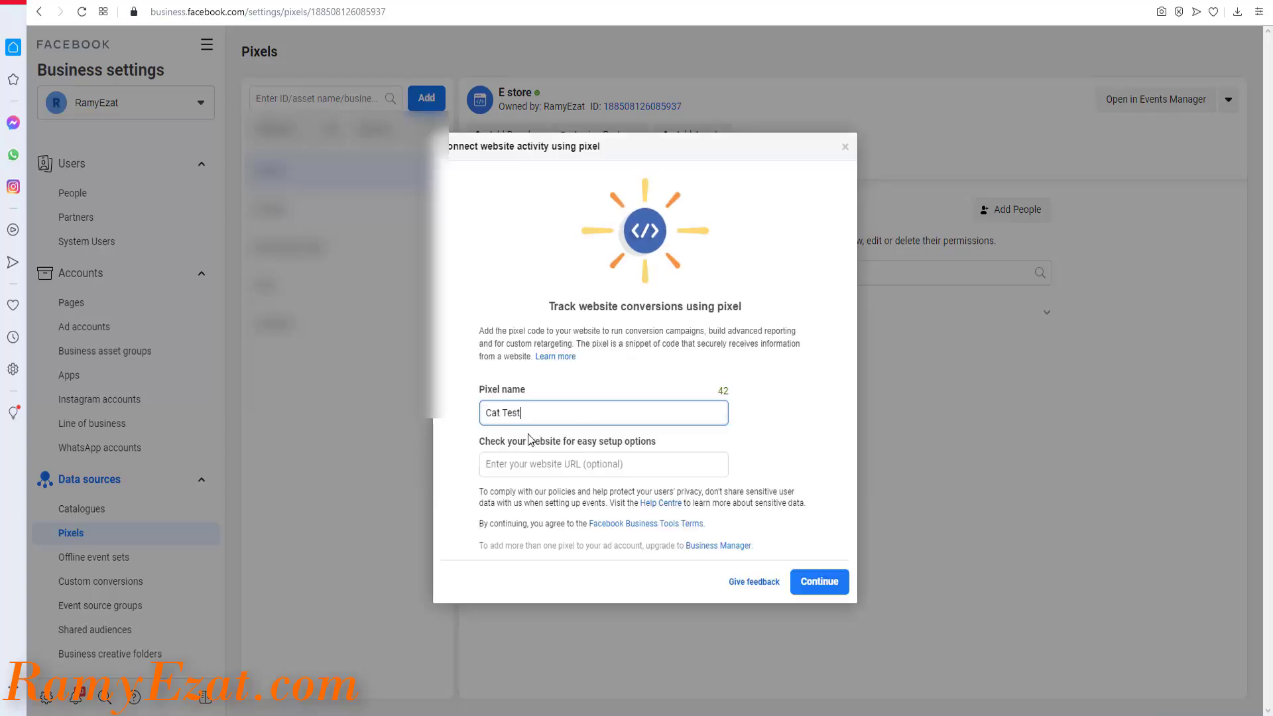
{"action": "left_click", "coordinate": [833, 583]}
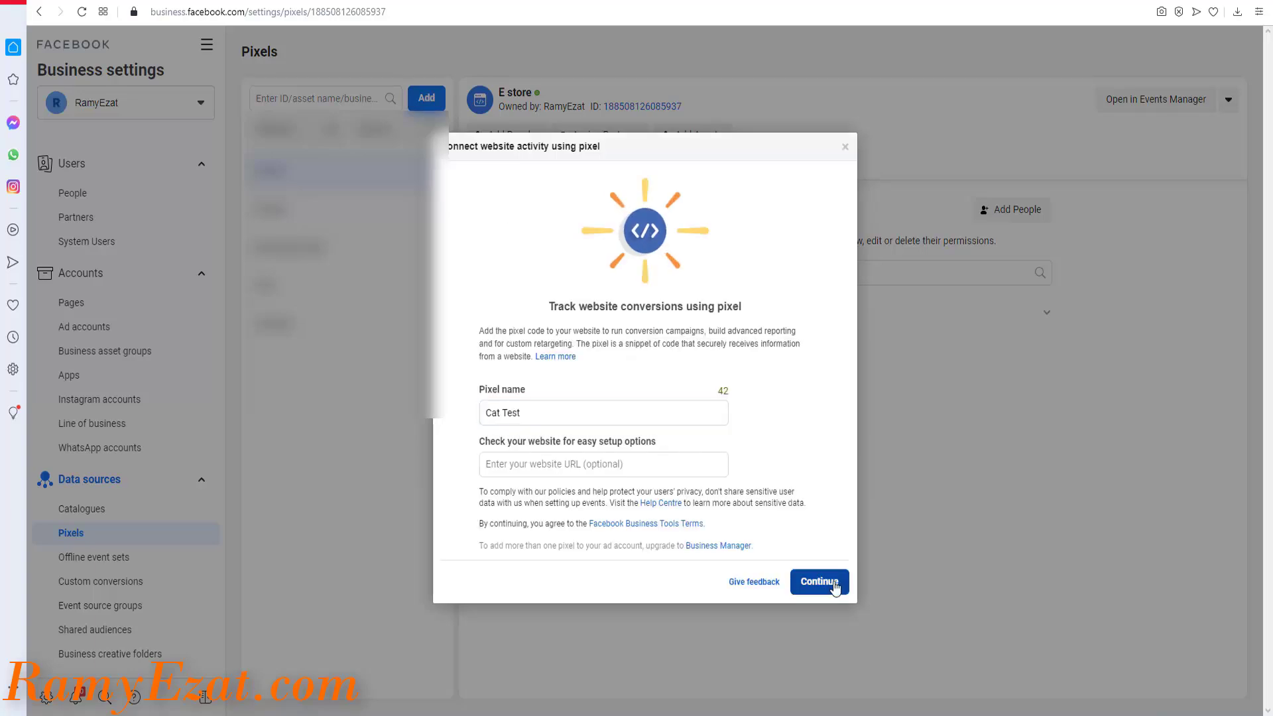
{"action": "left_click", "coordinate": [582, 511]}
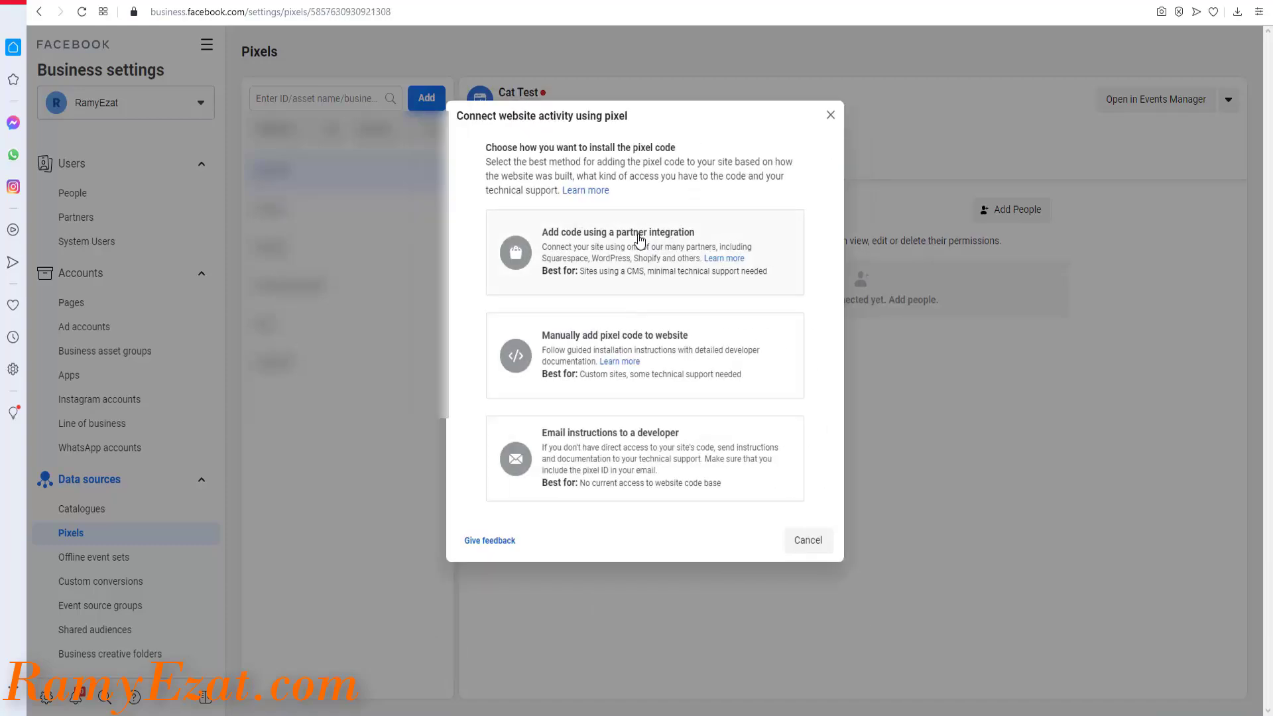
Install the pixel code through the Shopify (online) partner integration and mark the setup on Shopify as completed.
{"action": "left_click", "coordinate": [655, 242]}
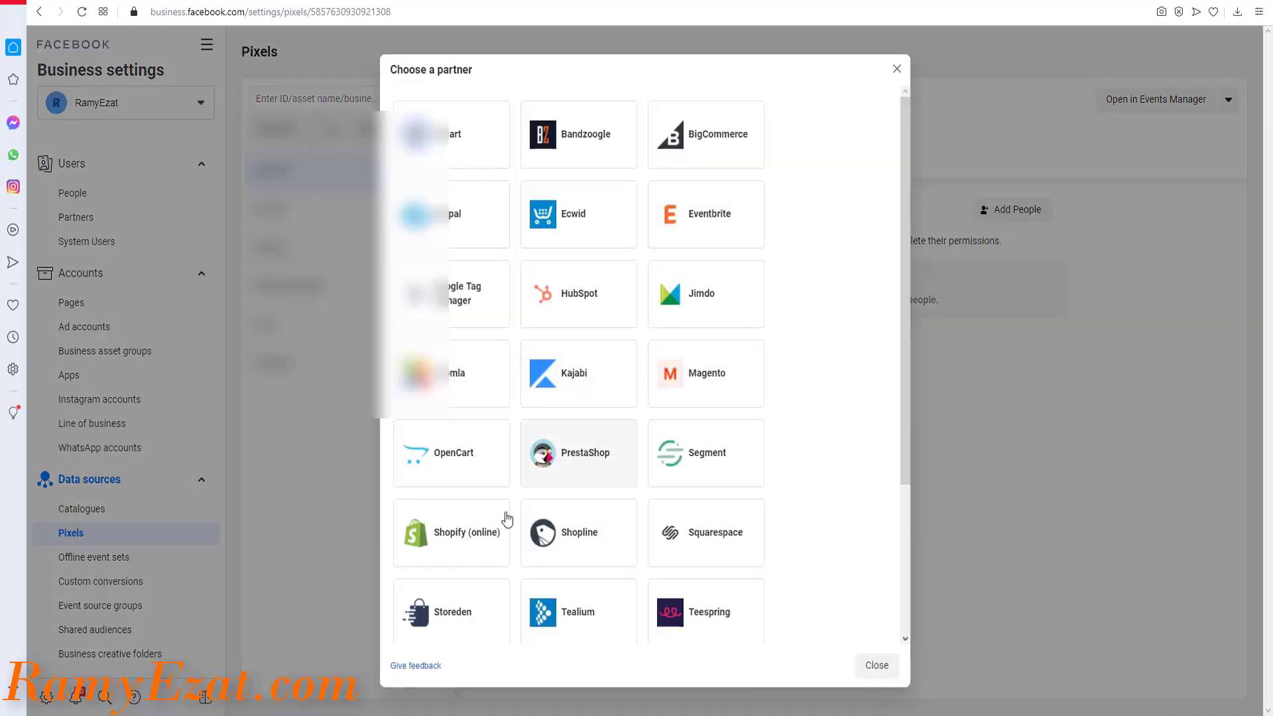
{"action": "left_click", "coordinate": [428, 534]}
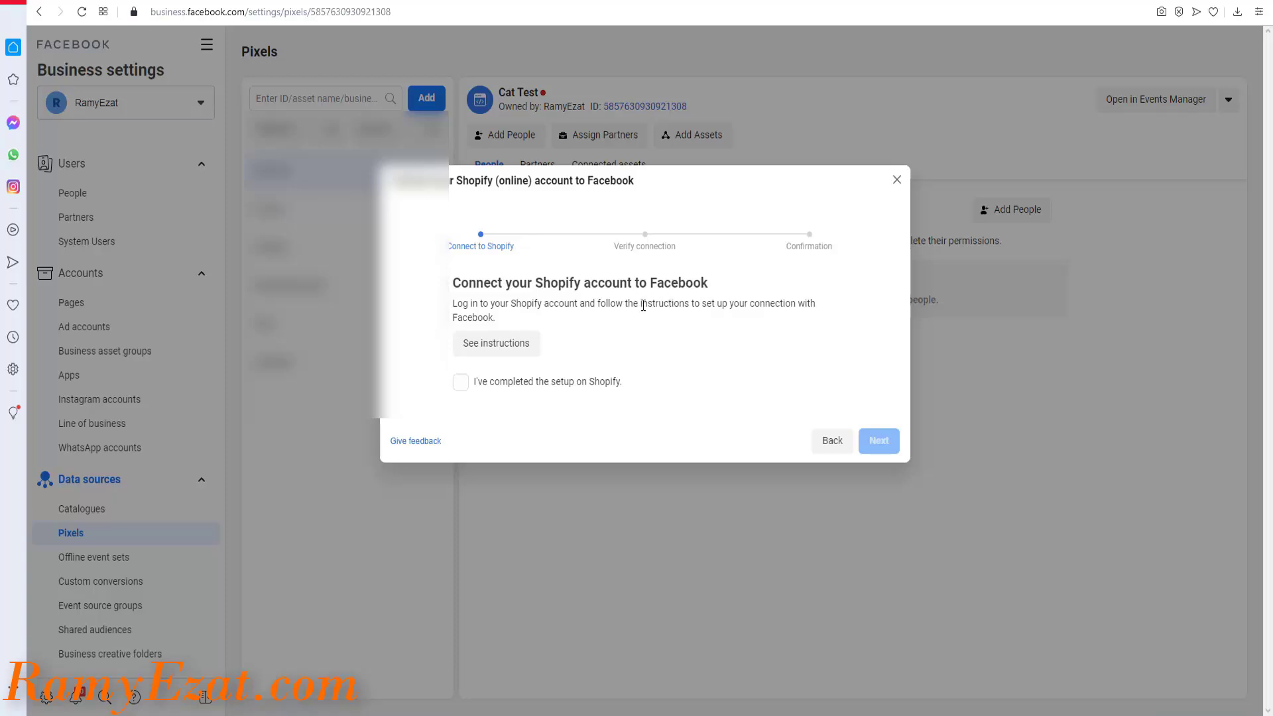
{"action": "left_click", "coordinate": [462, 384]}
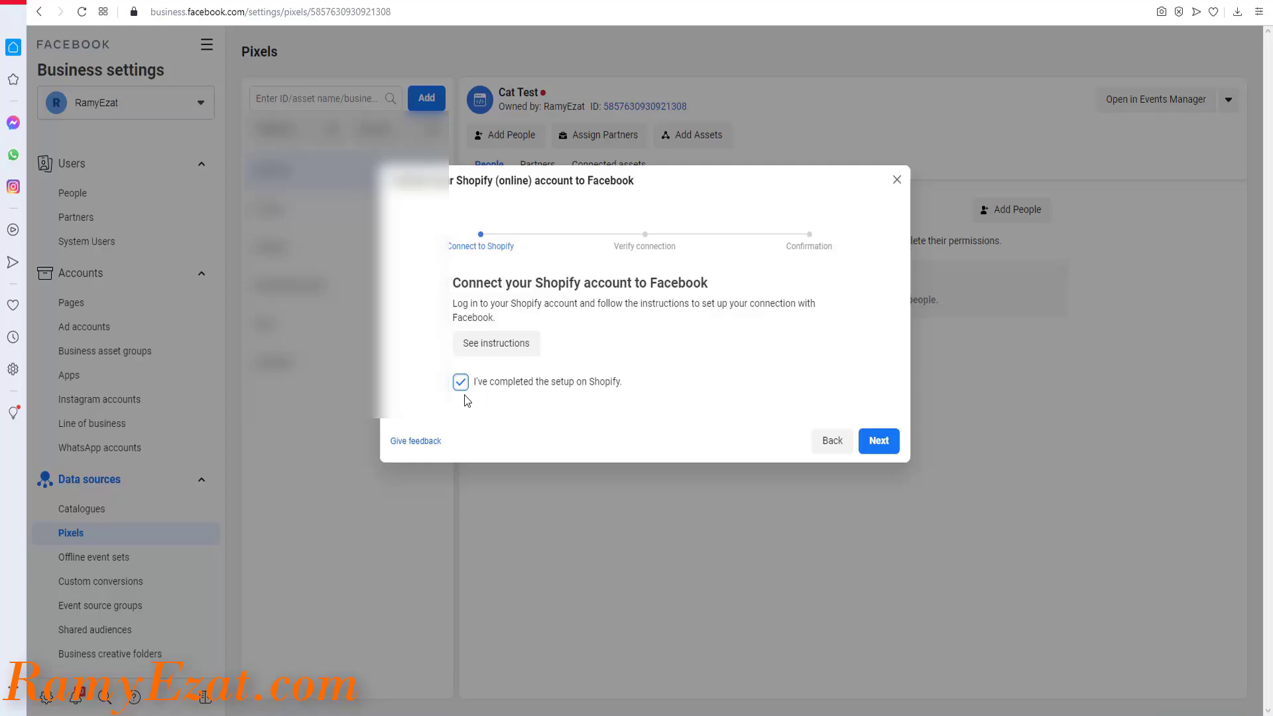
{"action": "left_click", "coordinate": [879, 442]}
{"action": "left_click", "coordinate": [499, 392]}
{"action": "type", "text": "https://iadoremycat.com"}
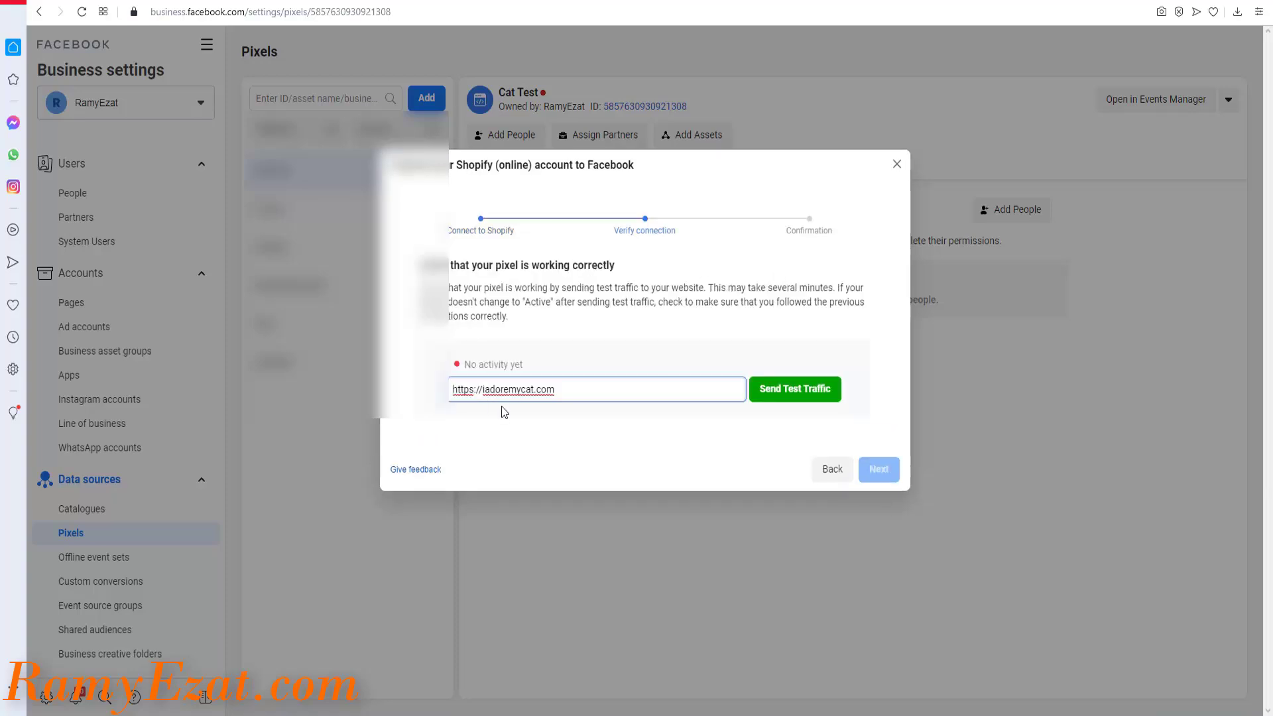
{"action": "left_click", "coordinate": [822, 395]}
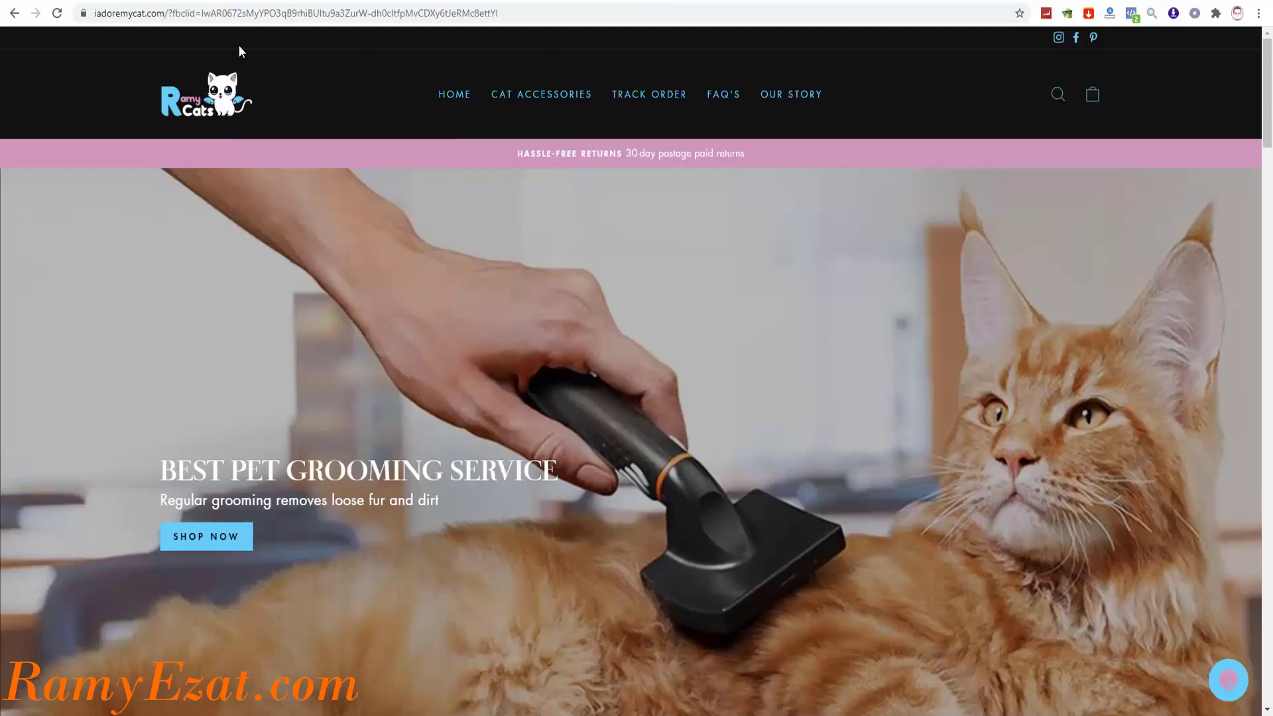
Examine the storefront's pixel events with Facebook Pixel Helper, including after adding the Personalized ID Free Engraving Cat Collar to the cart.
{"action": "left_click", "coordinate": [1130, 14]}
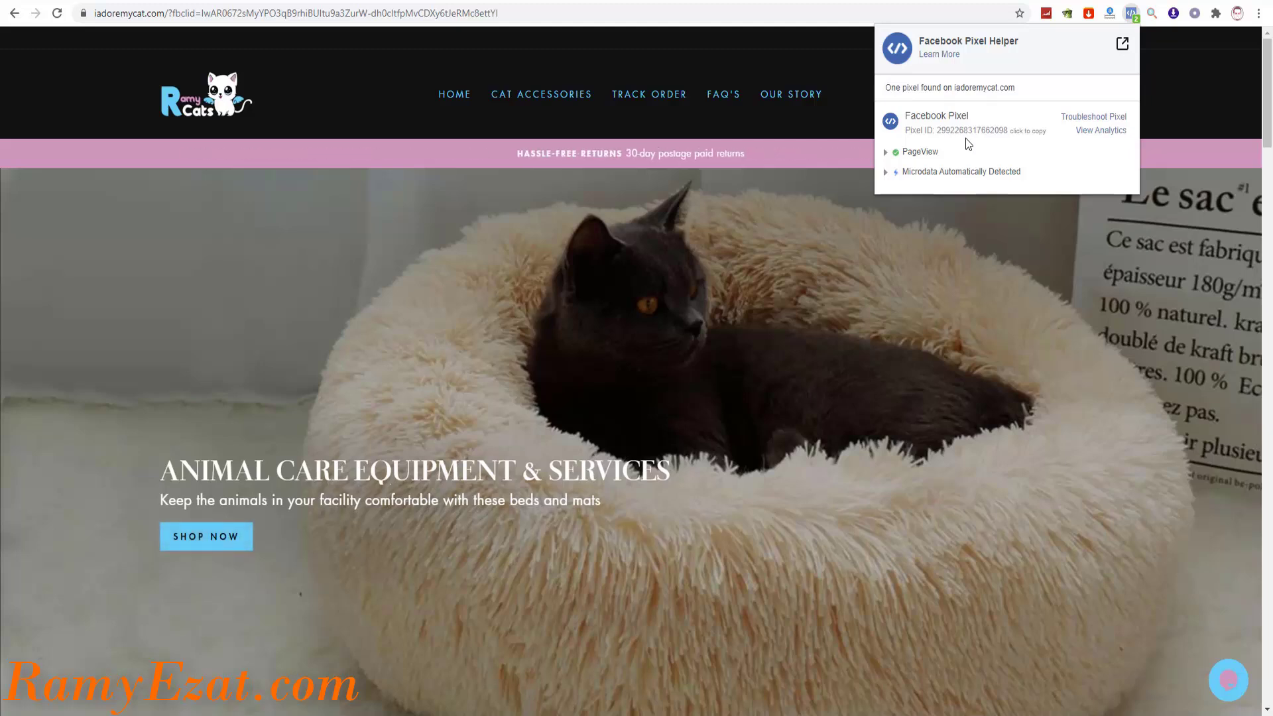
{"action": "scroll", "coordinate": [804, 247], "scroll_direction": "down", "scroll_amount": 6}
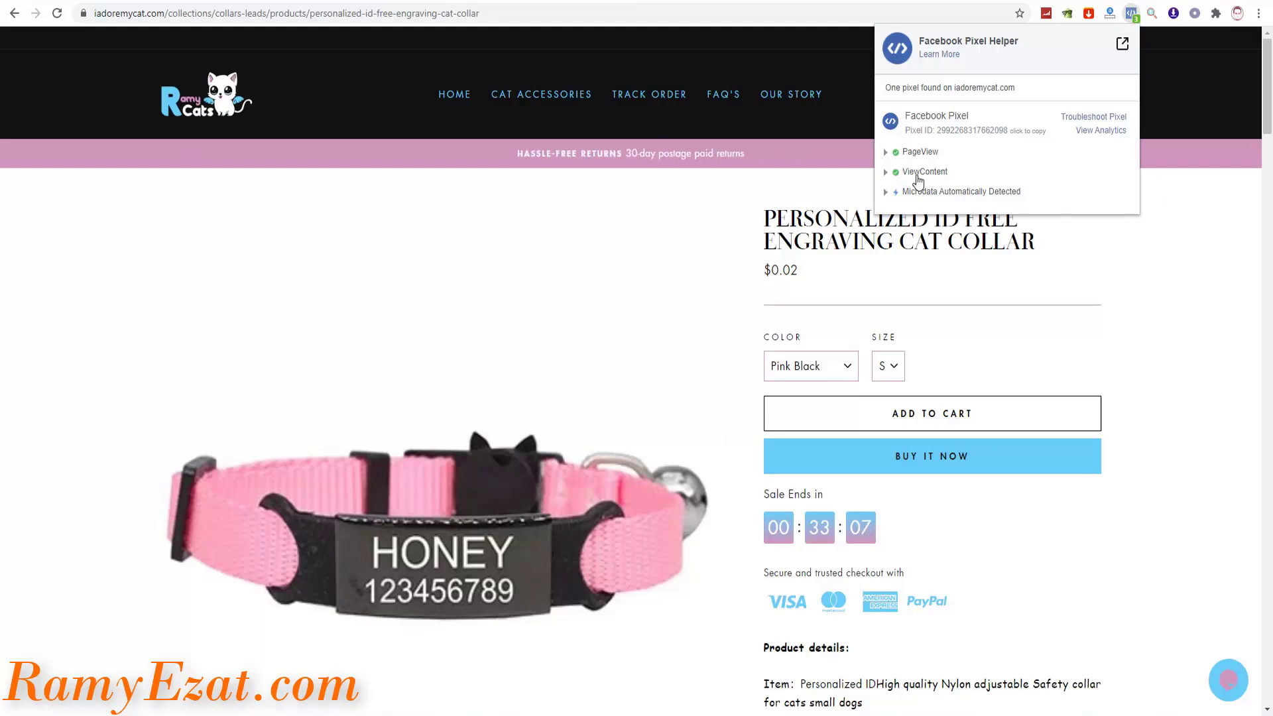
{"action": "left_click", "coordinate": [913, 416]}
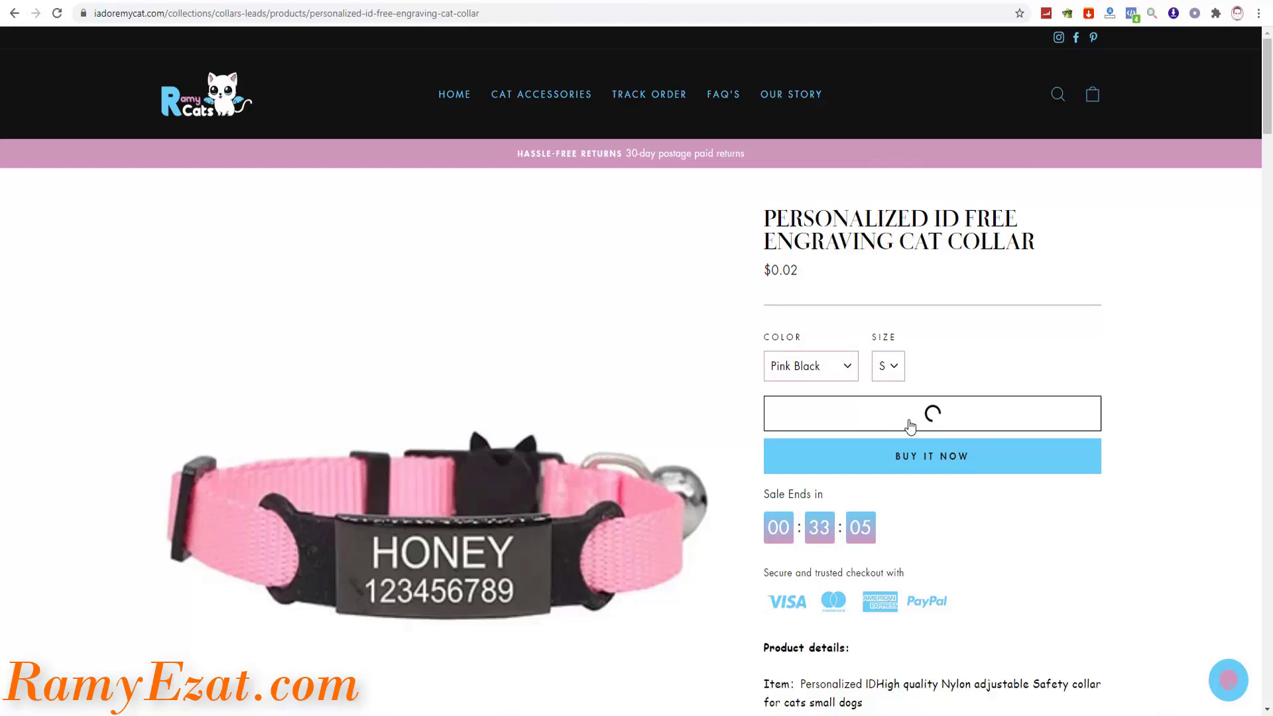
{"action": "left_click", "coordinate": [1131, 13]}
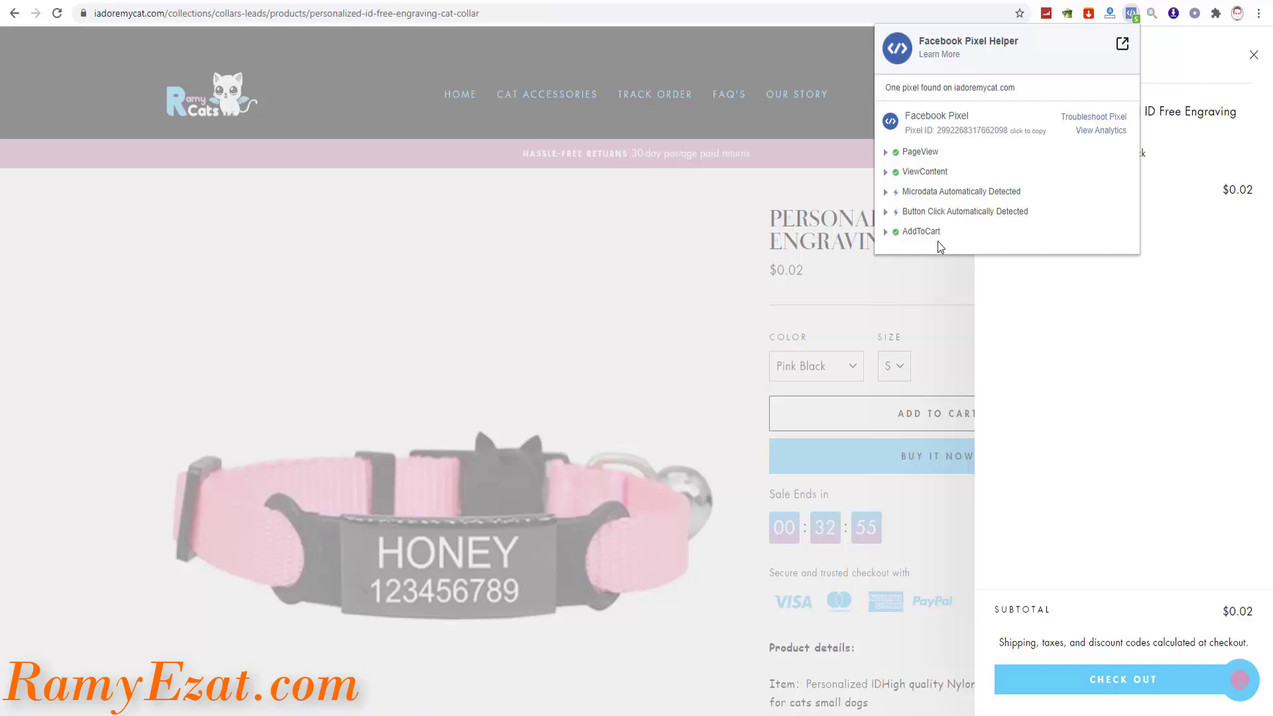
{"action": "left_click", "coordinate": [677, 256]}
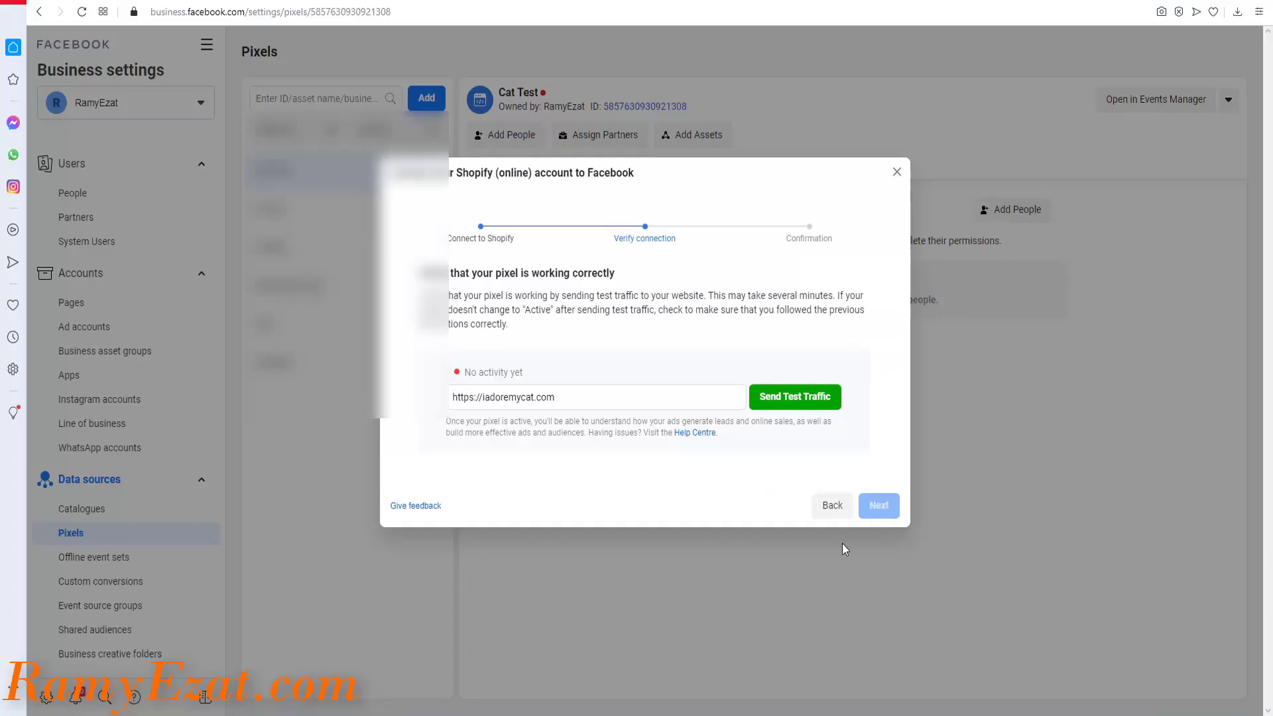
Leave the pixel verification in Facebook Business settings and assign the business's listed person to the Cat Test pixel with Manage pixel full control.
{"action": "left_click", "coordinate": [897, 172]}
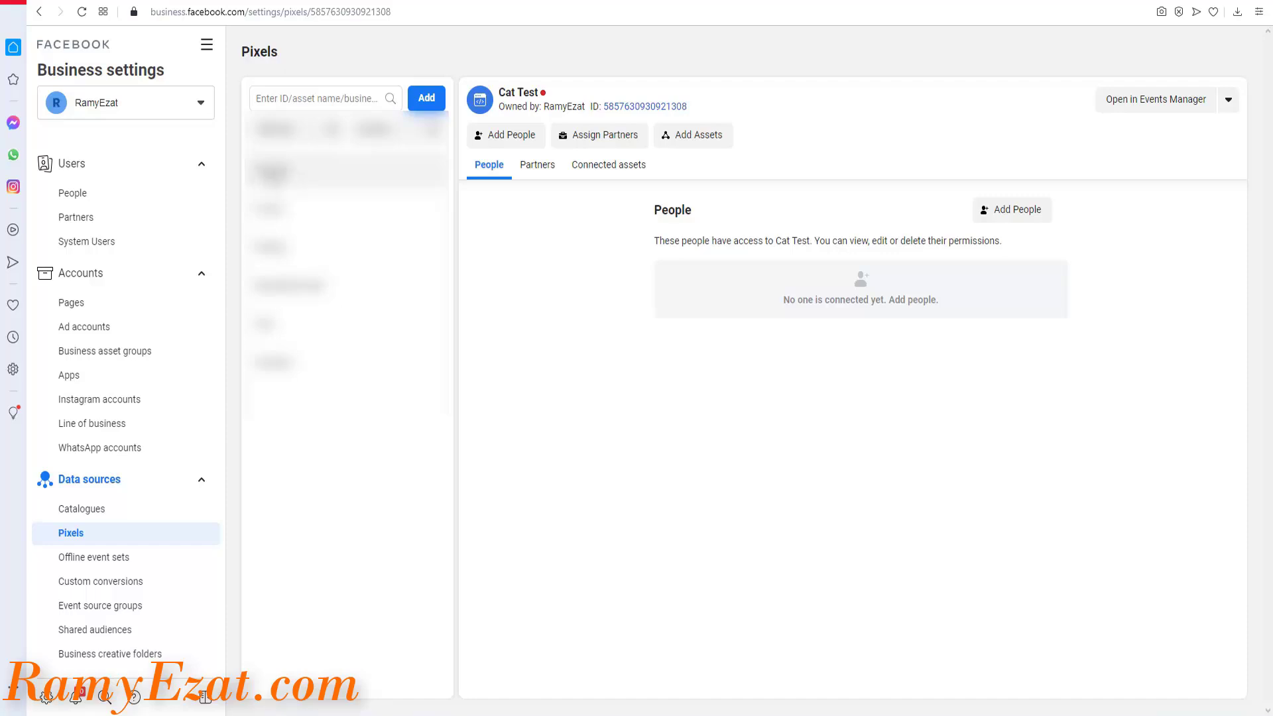
{"action": "left_click", "coordinate": [1017, 212]}
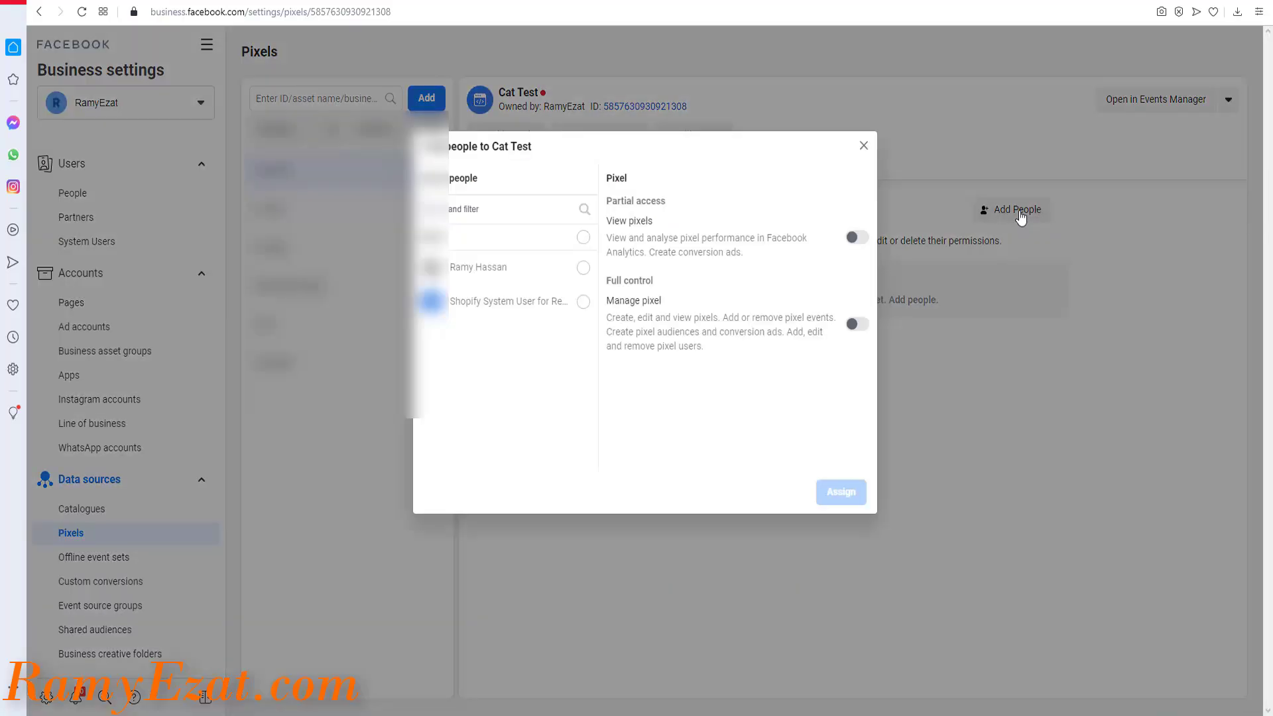
{"action": "left_click", "coordinate": [583, 267]}
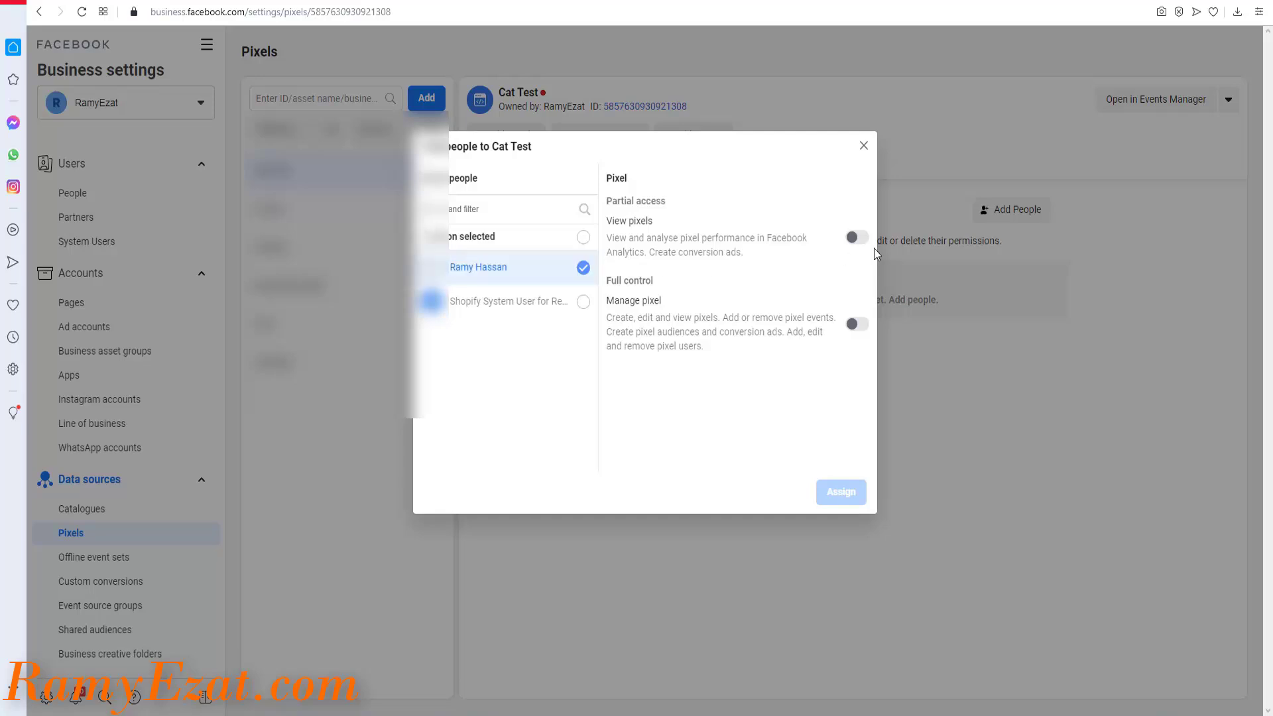
{"action": "left_click", "coordinate": [856, 237]}
{"action": "left_click", "coordinate": [856, 323]}
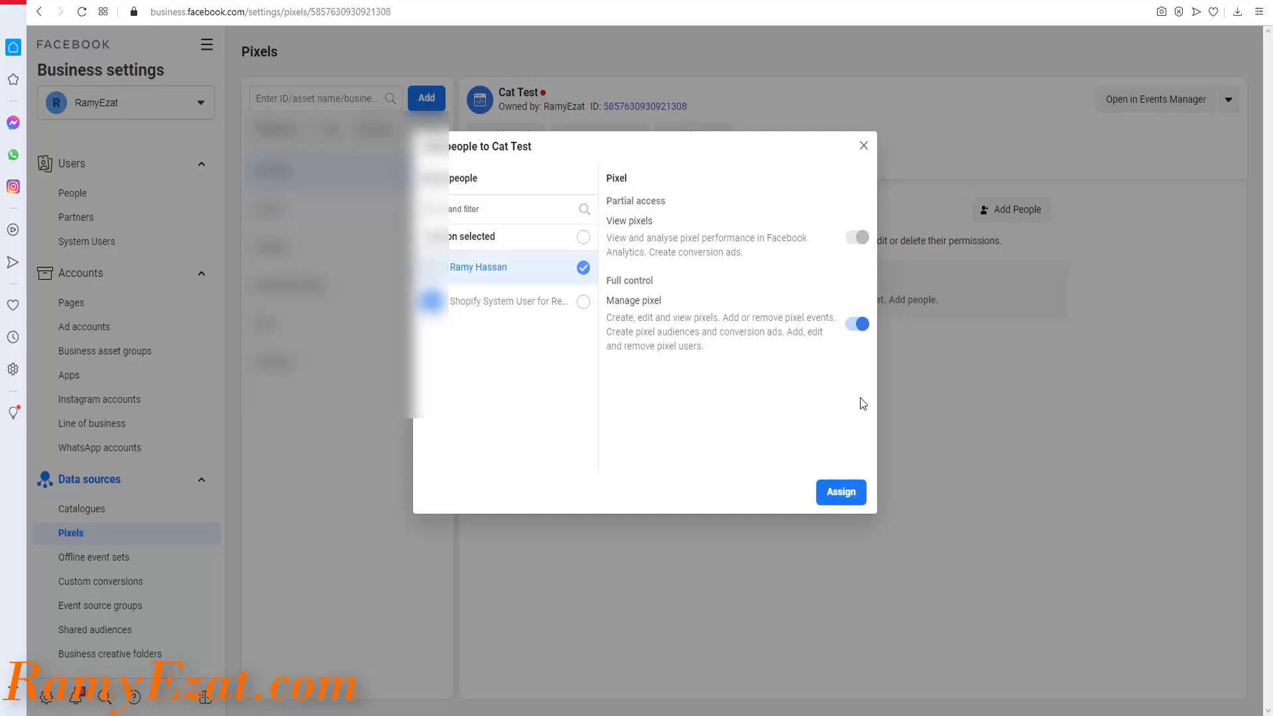
{"action": "left_click", "coordinate": [841, 491]}
{"action": "left_click", "coordinate": [748, 311]}
{"action": "left_click", "coordinate": [748, 312]}
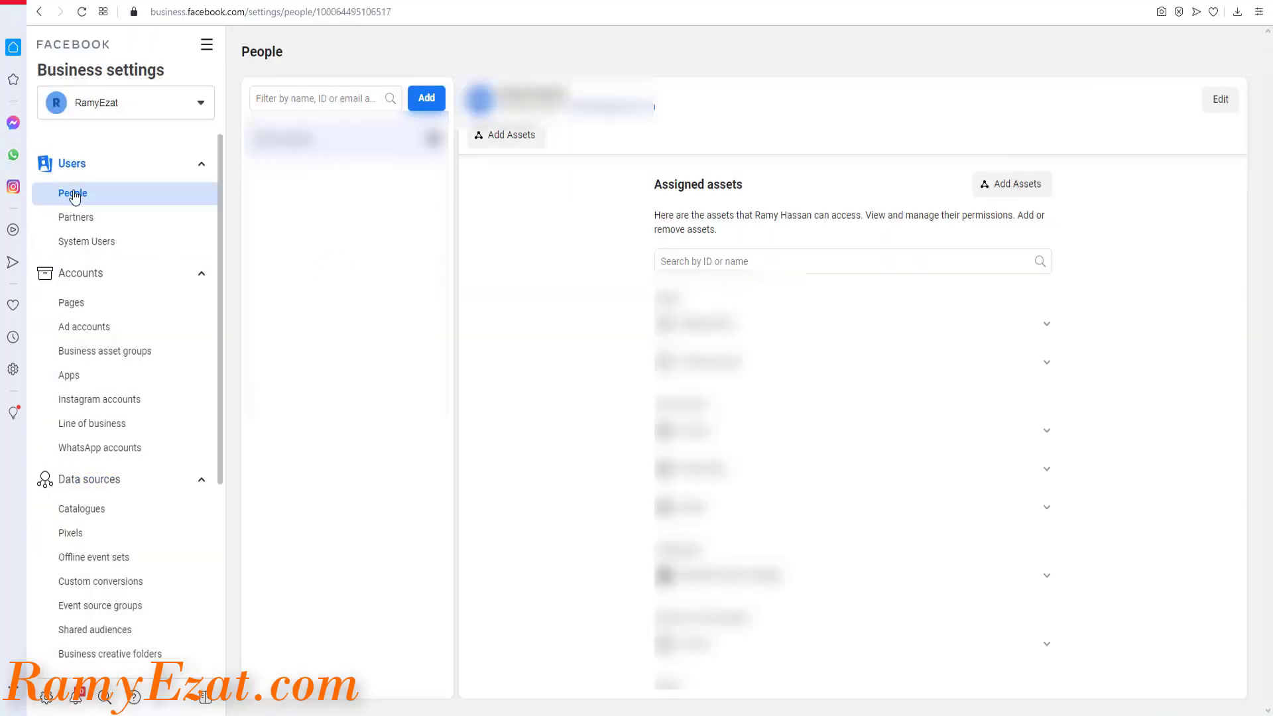
From the business person's assets, assign the first listed pixel with View pixels and Manage pixel access, and check their assigned pixels.
{"action": "left_click", "coordinate": [507, 136]}
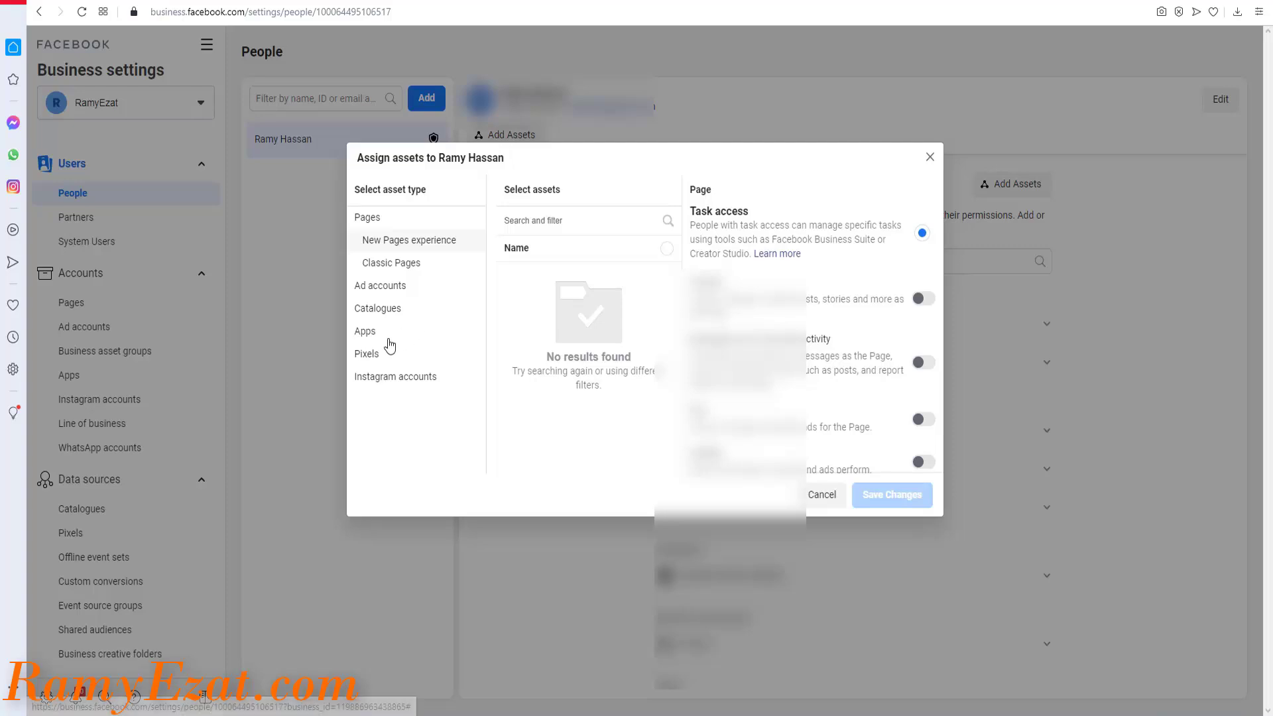
{"action": "left_click", "coordinate": [366, 356]}
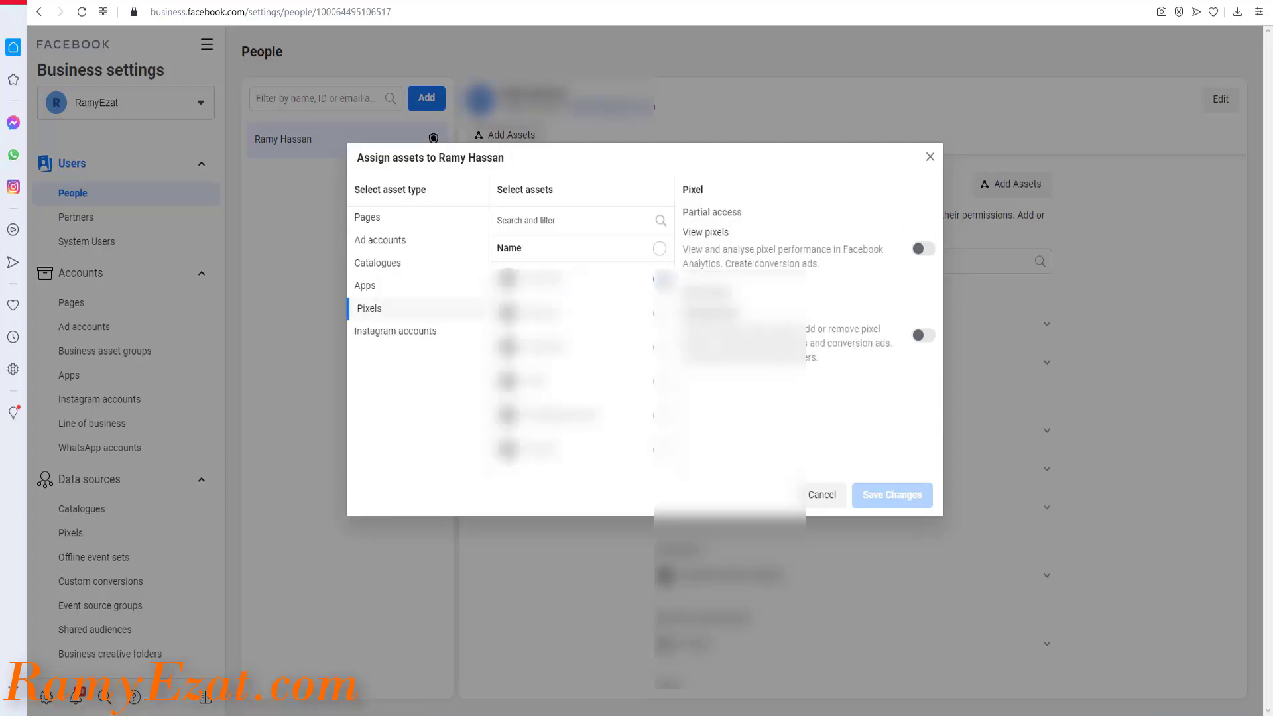
{"action": "left_click", "coordinate": [660, 279]}
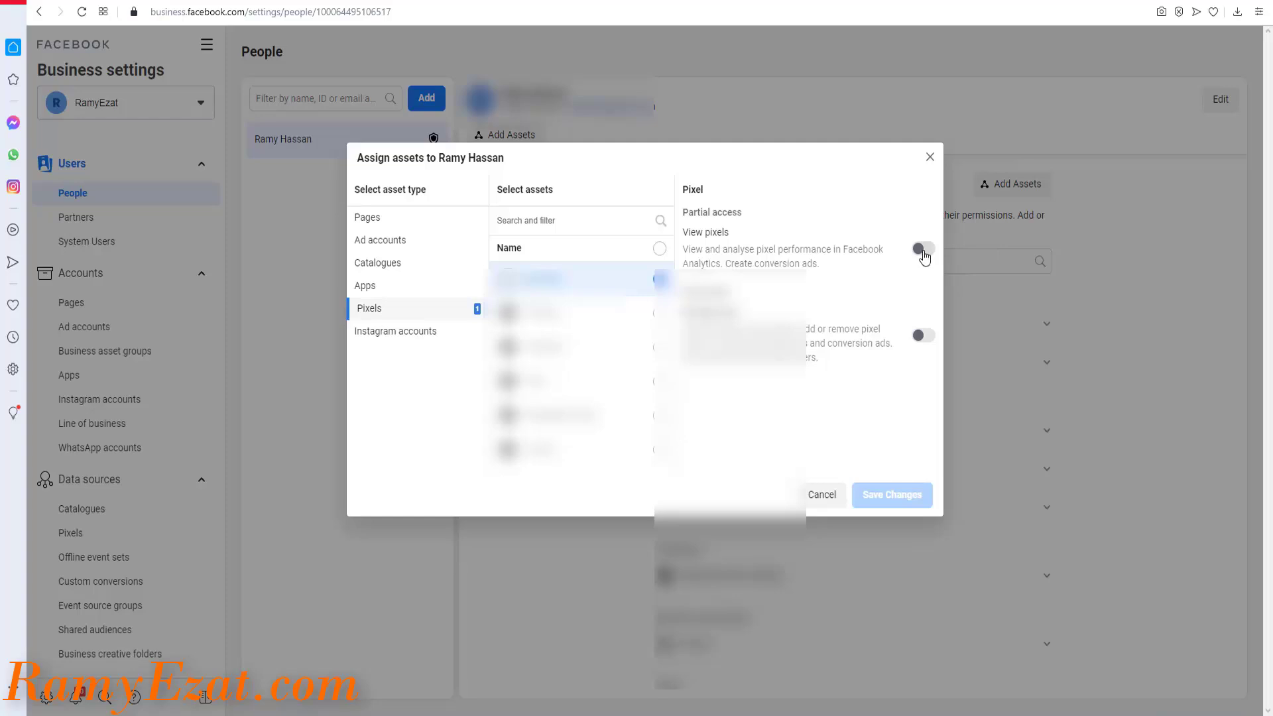
{"action": "left_click", "coordinate": [923, 249]}
{"action": "left_click", "coordinate": [921, 335]}
{"action": "left_click", "coordinate": [915, 501]}
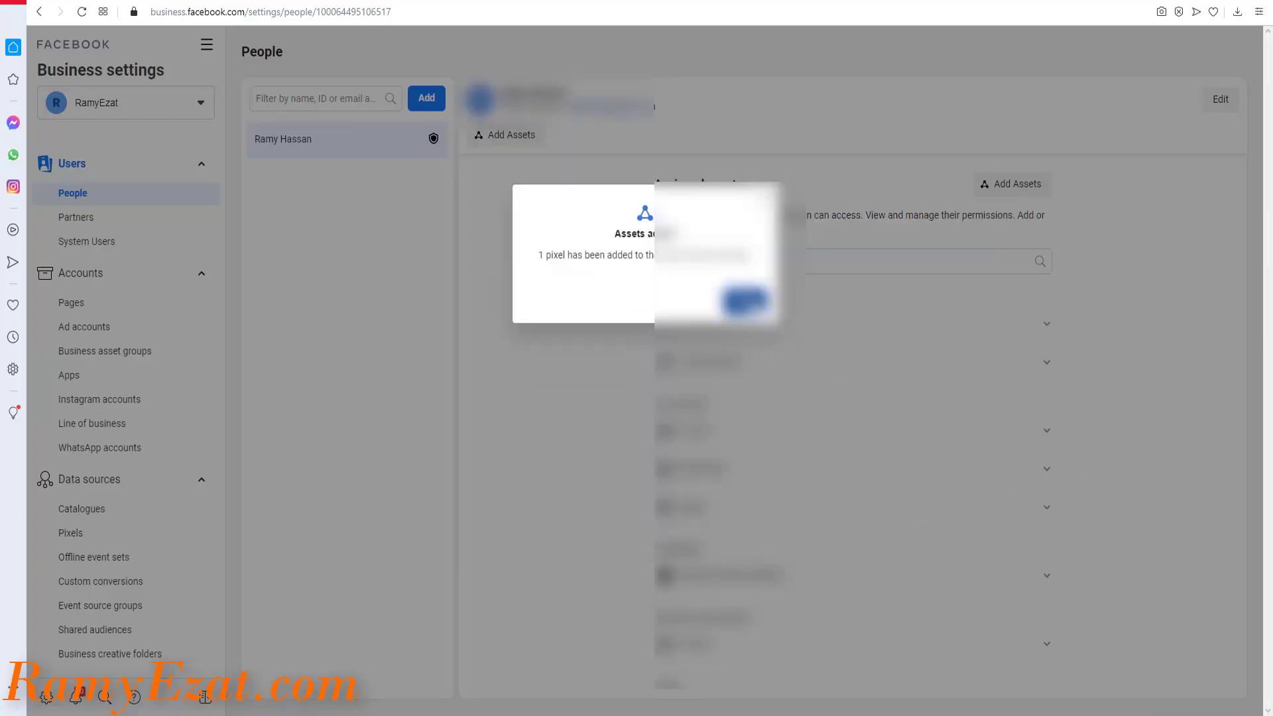
{"action": "left_click", "coordinate": [744, 304]}
{"action": "scroll", "coordinate": [1206, 483], "scroll_direction": "down", "scroll_amount": 3}
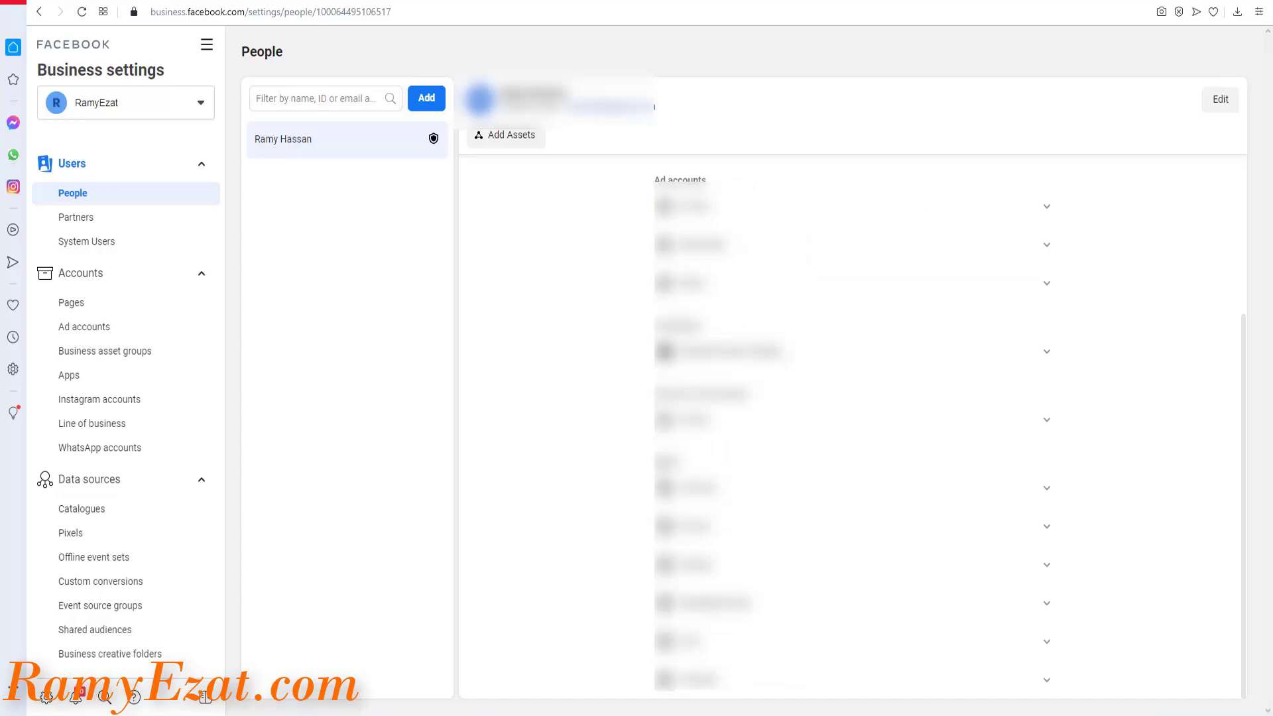
{"action": "mouse_move", "coordinate": [689, 497]}
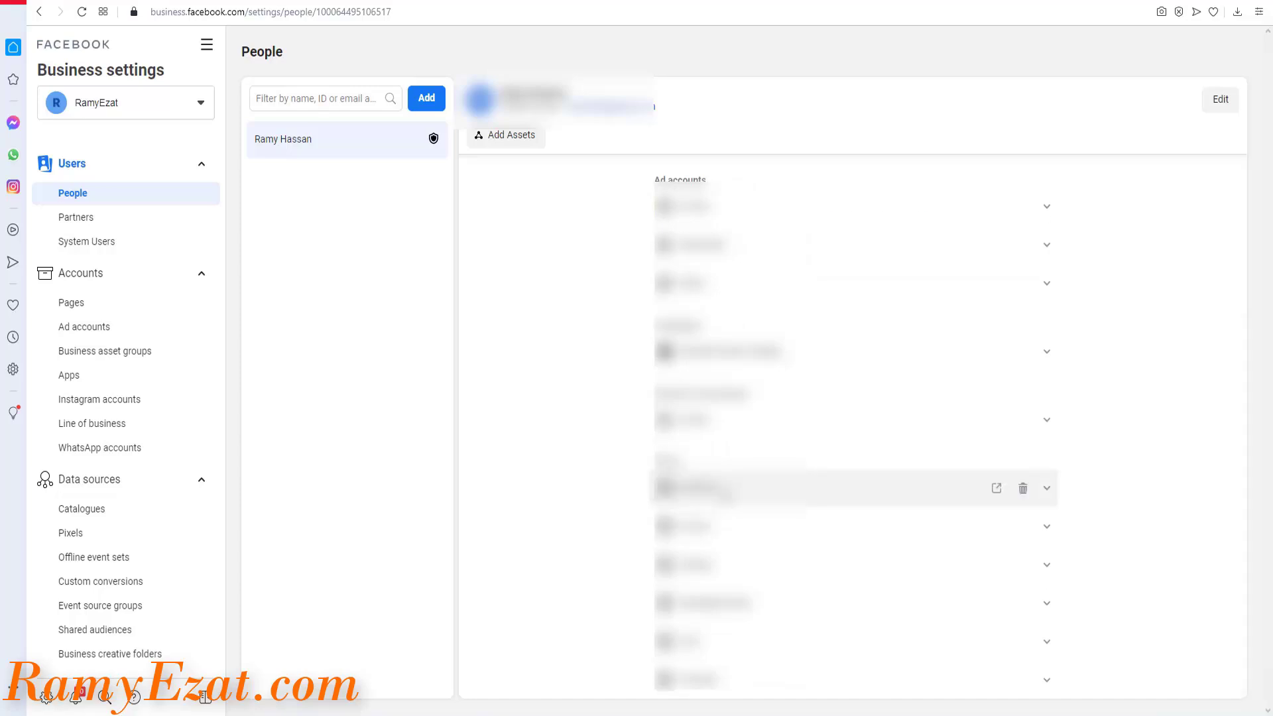
Connect the third listed ad account to the Cat Test pixel as an asset.
{"action": "left_click", "coordinate": [71, 532]}
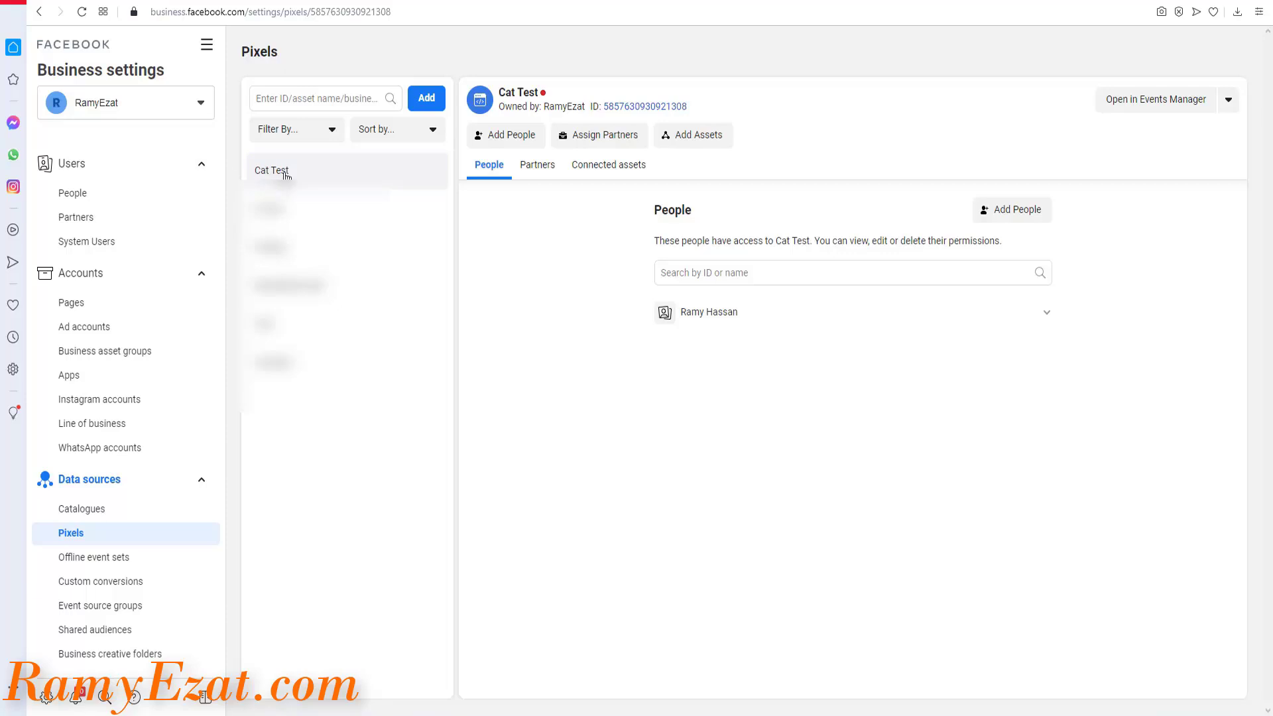
{"action": "left_click", "coordinate": [705, 135]}
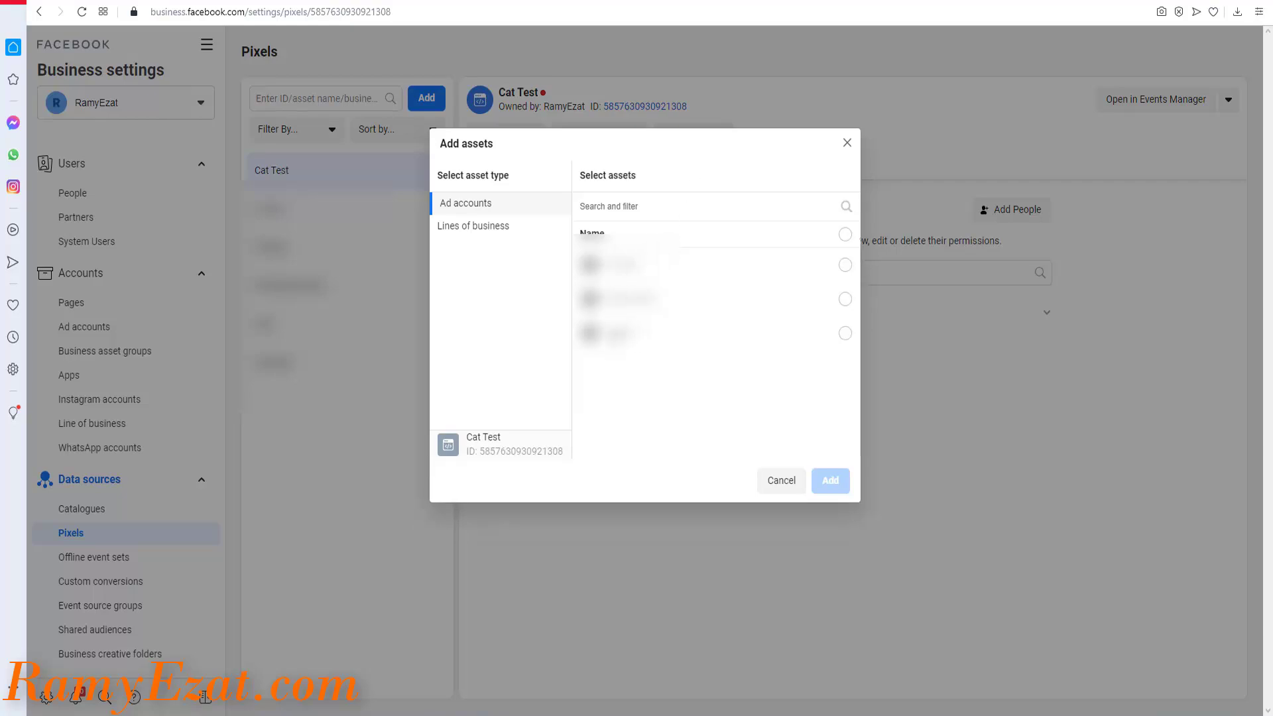
{"action": "left_click", "coordinate": [845, 334]}
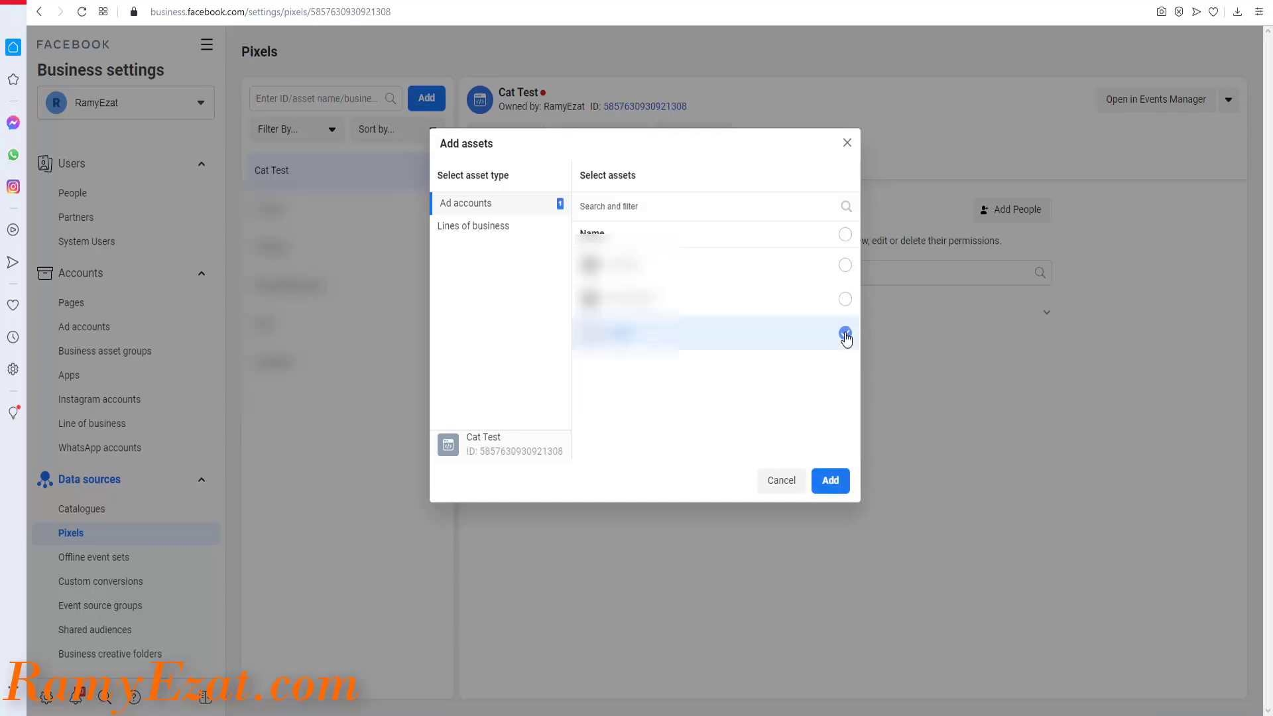
{"action": "left_click", "coordinate": [832, 482]}
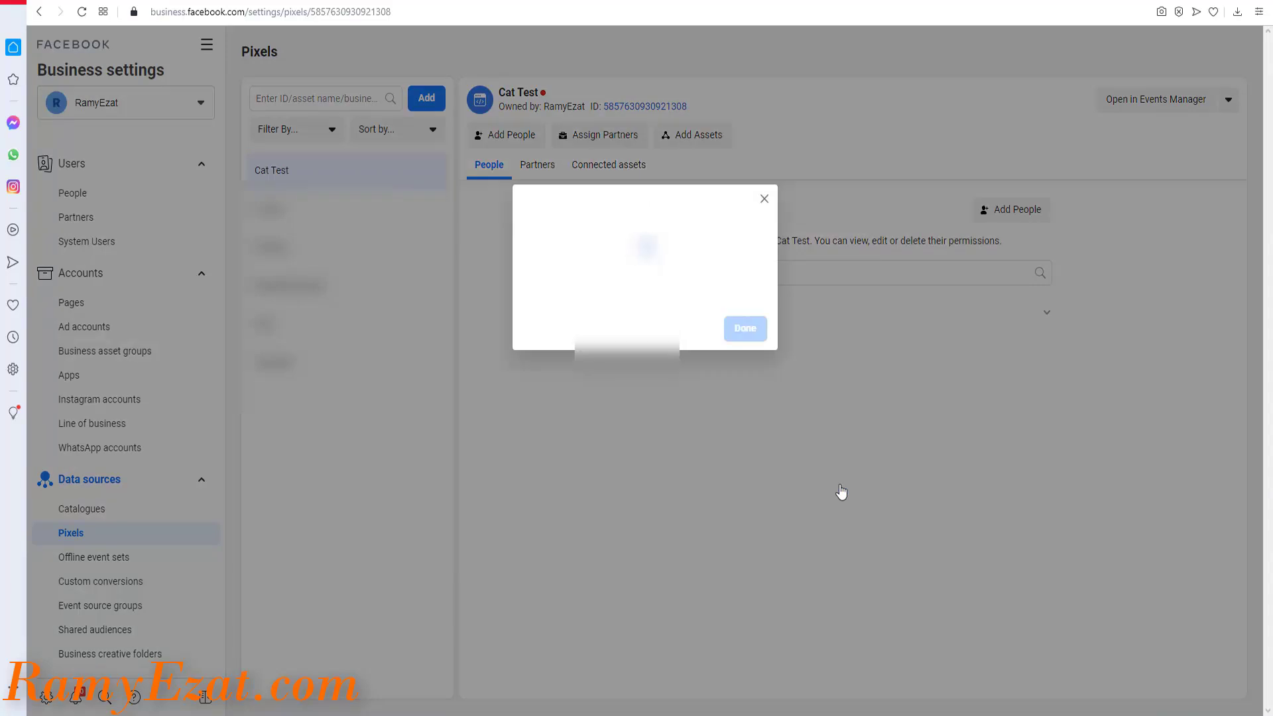
{"action": "left_click", "coordinate": [756, 306]}
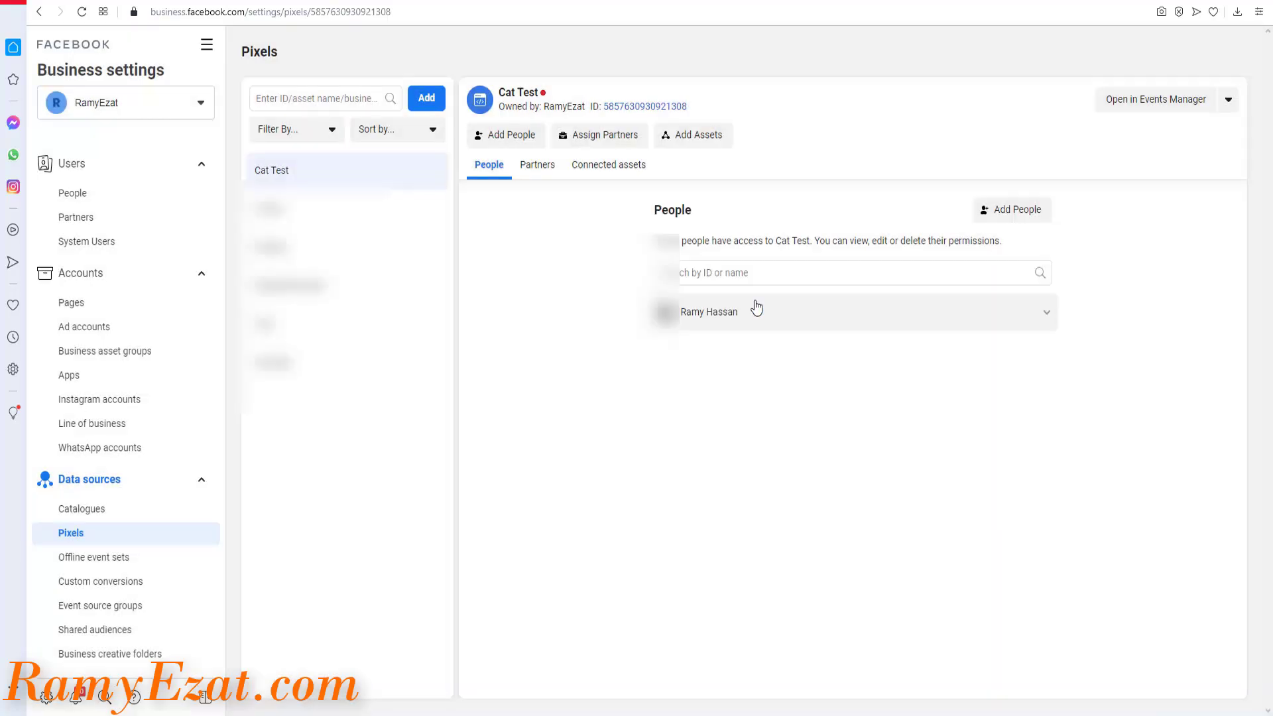
Switch to Ads Manager and create a new campaign with the Conversions objective.
{"action": "left_click", "coordinate": [207, 45]}
{"action": "left_click", "coordinate": [275, 119]}
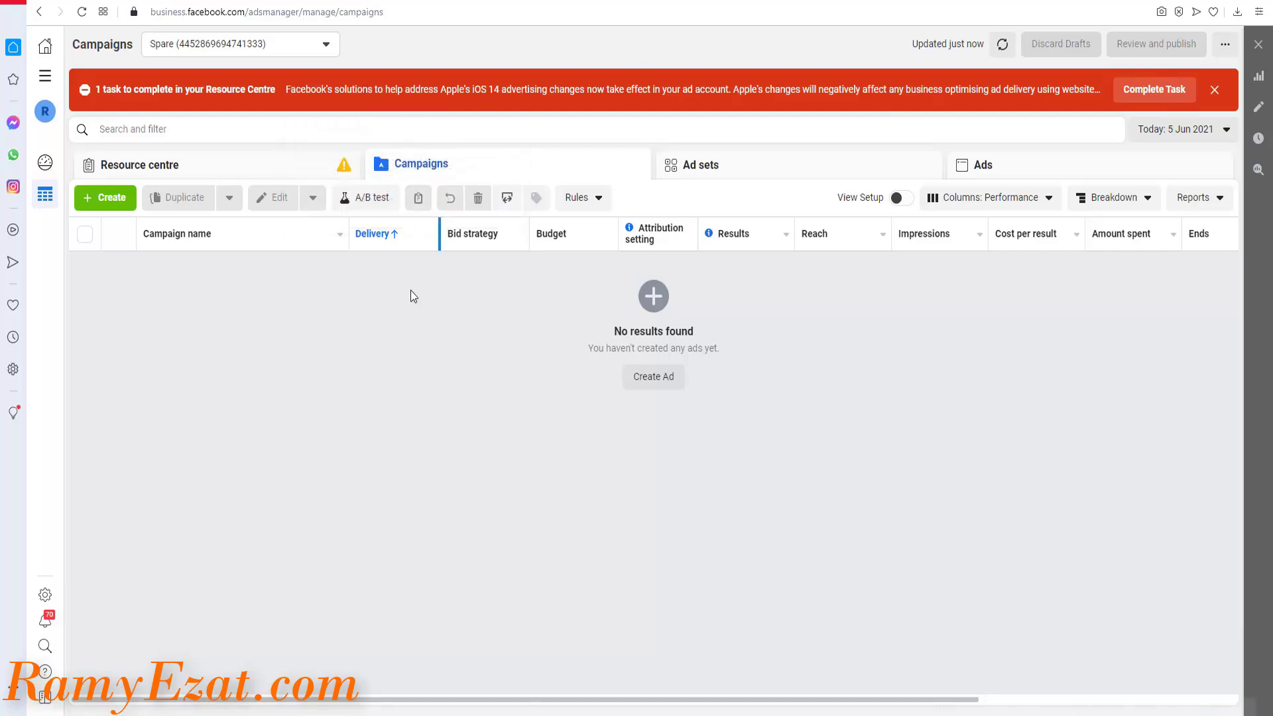
{"action": "left_click", "coordinate": [116, 198]}
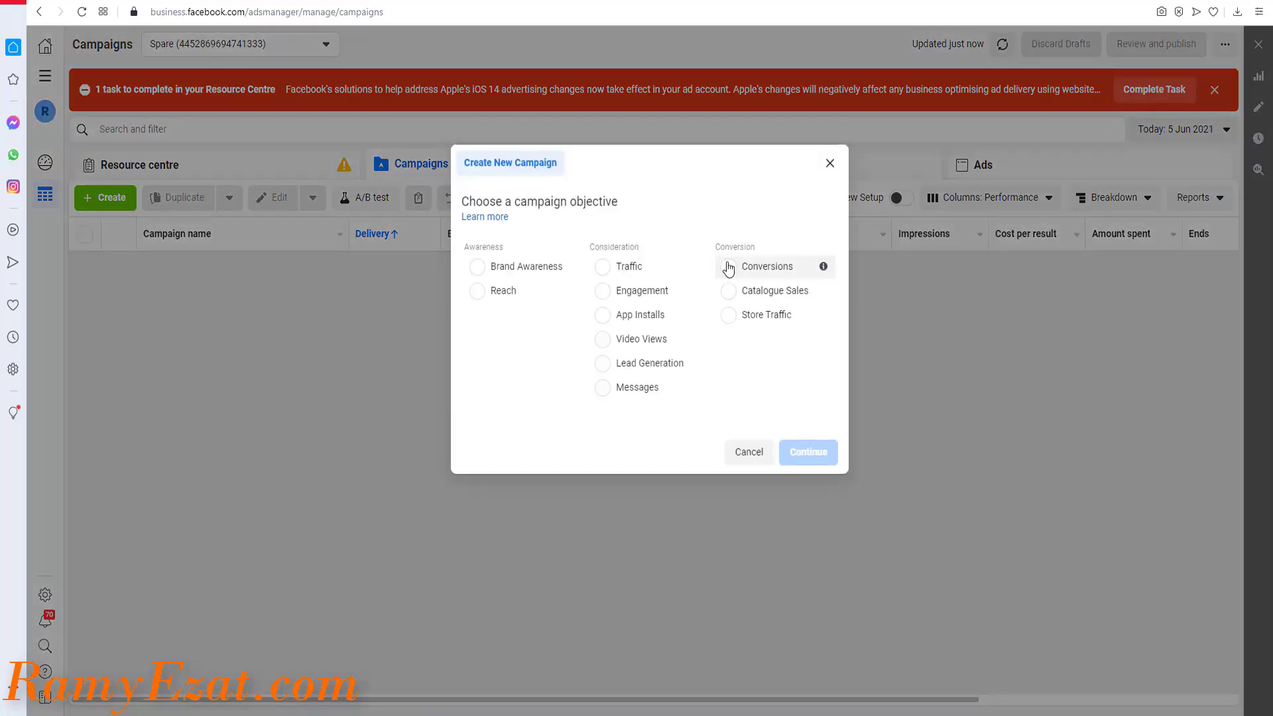
{"action": "left_click", "coordinate": [729, 266]}
{"action": "left_click", "coordinate": [822, 567]}
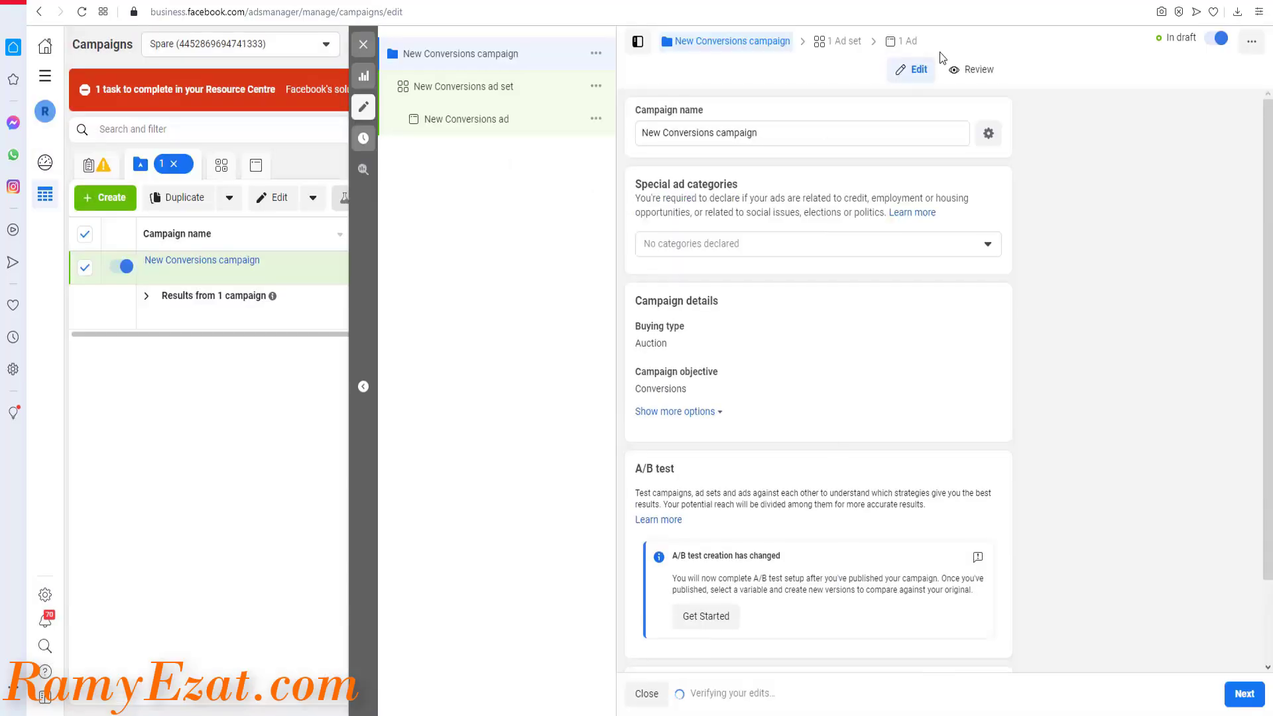
Examine the pixel choices in the new conversions ad set, including the availability details for Cat Test.
{"action": "left_click", "coordinate": [1244, 693]}
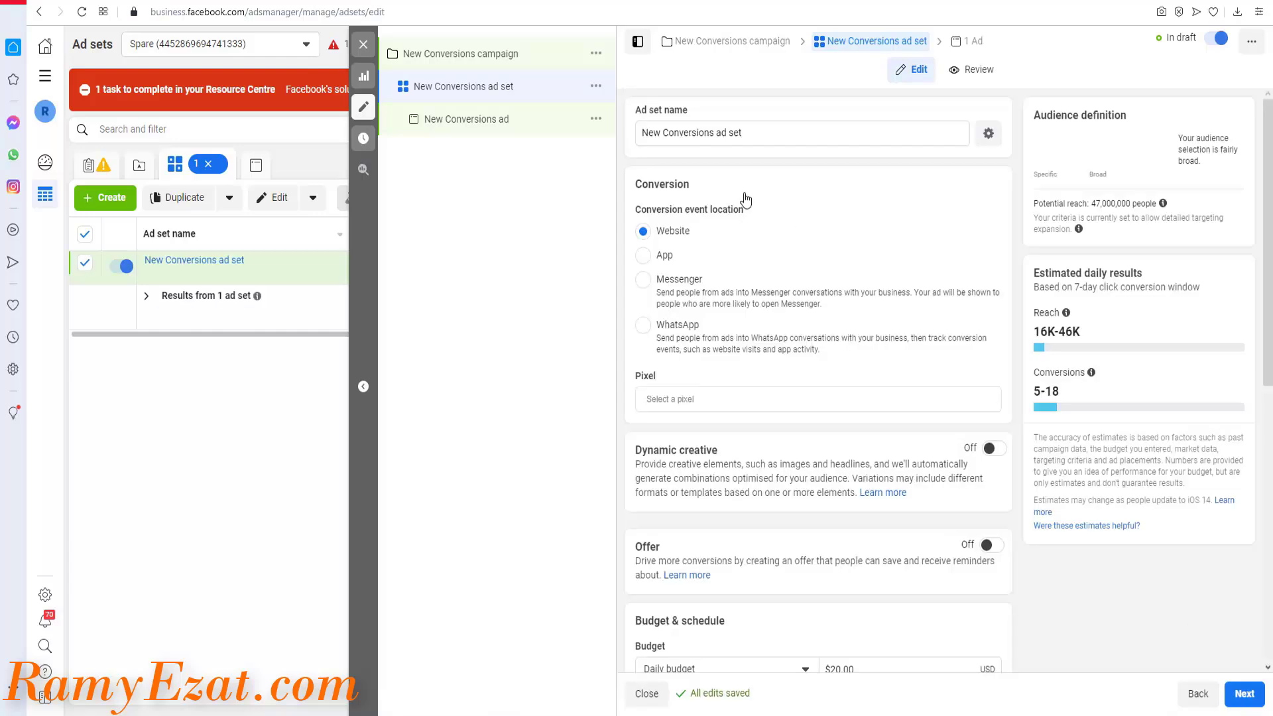
{"action": "left_click", "coordinate": [686, 398]}
{"action": "scroll", "coordinate": [895, 450], "scroll_direction": "down", "scroll_amount": 2}
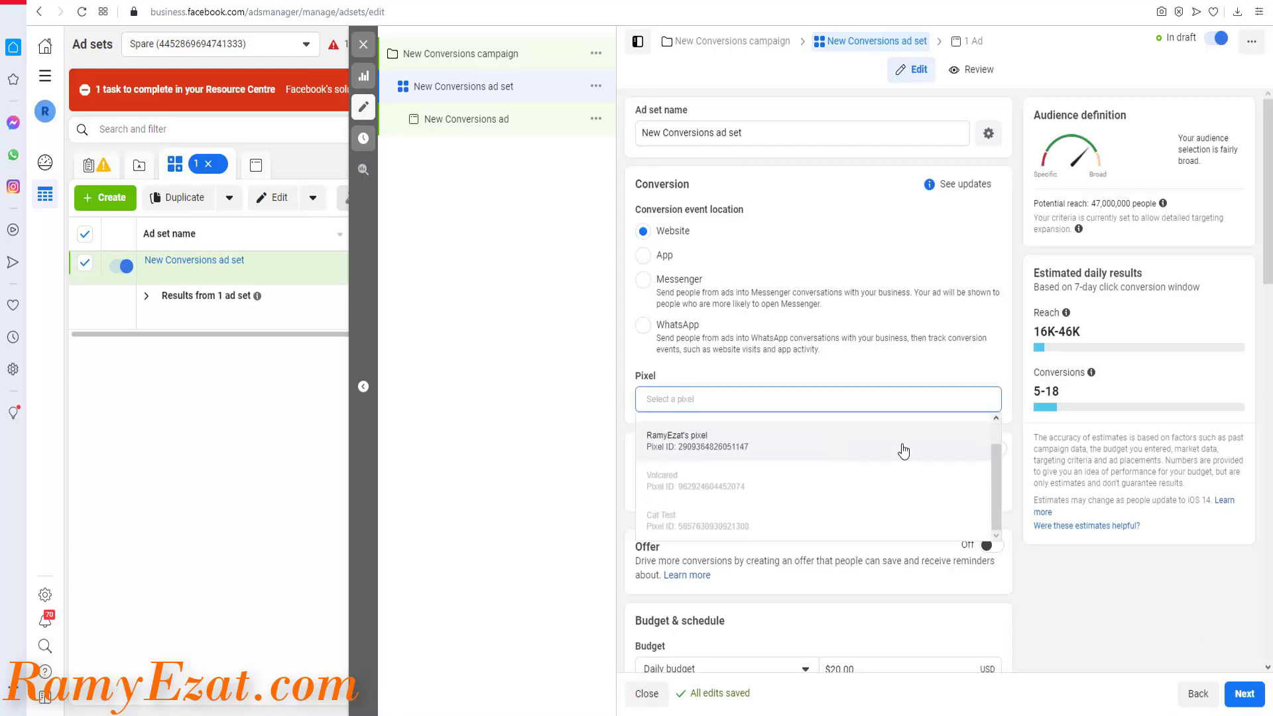
{"action": "mouse_move", "coordinate": [684, 527]}
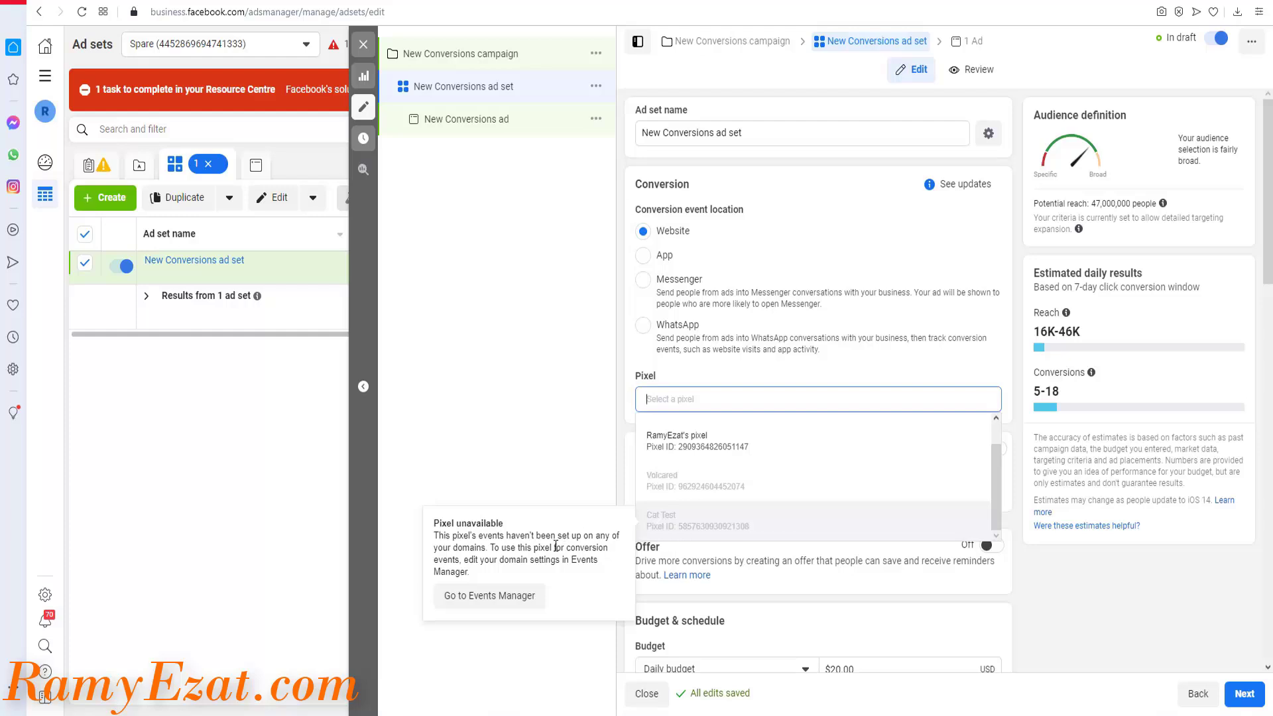
Go through Events Manager to the business's domain management and add the domain iadoremycat.com.
{"action": "left_click", "coordinate": [526, 600]}
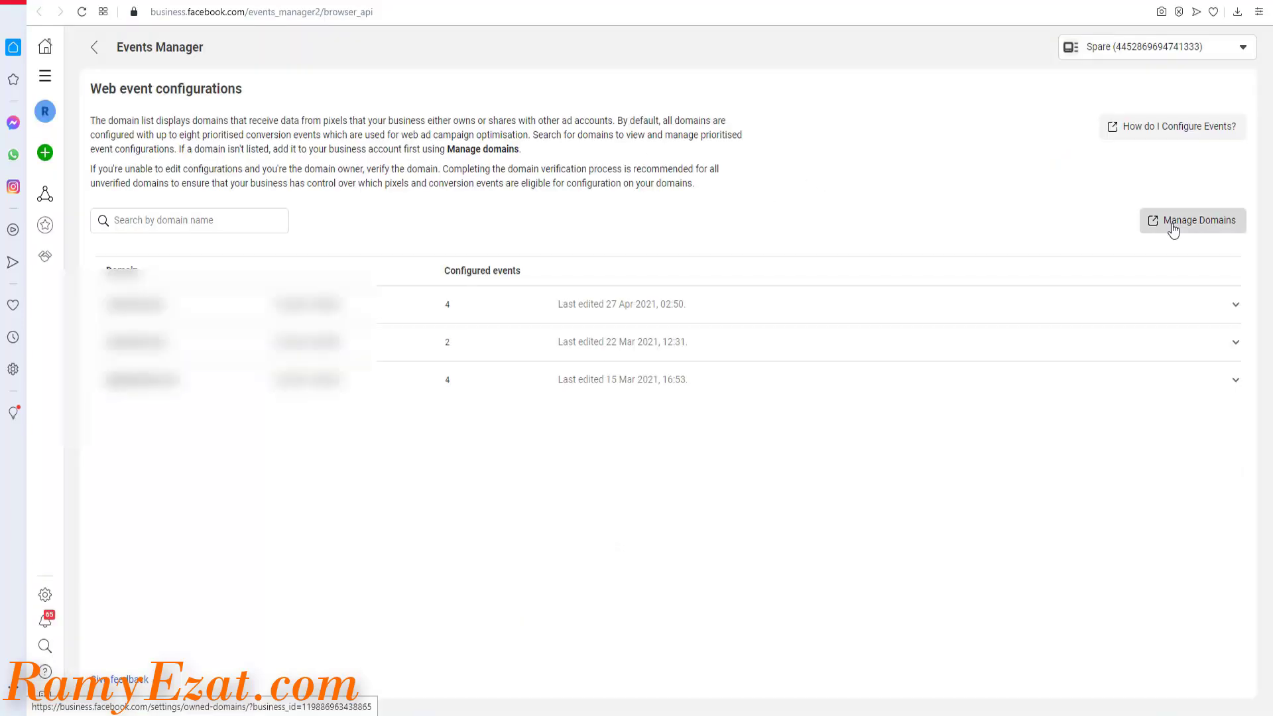
{"action": "left_click", "coordinate": [1173, 228]}
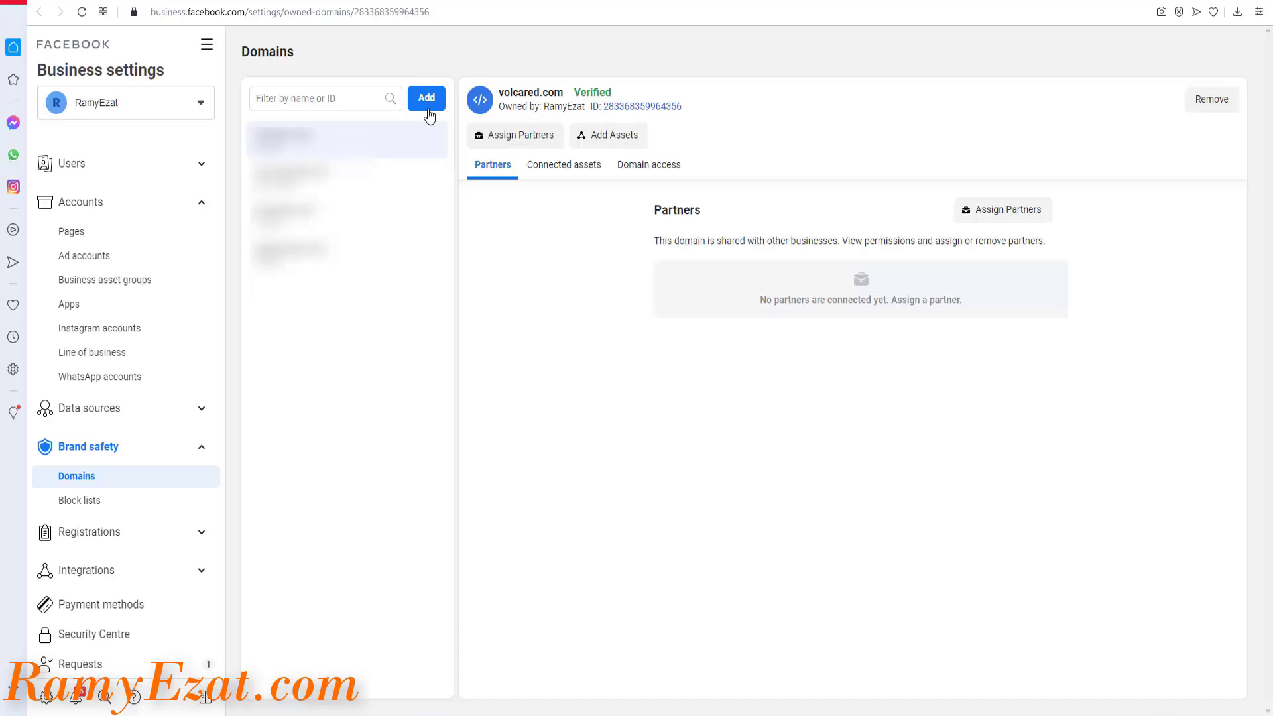
{"action": "left_click", "coordinate": [430, 102]}
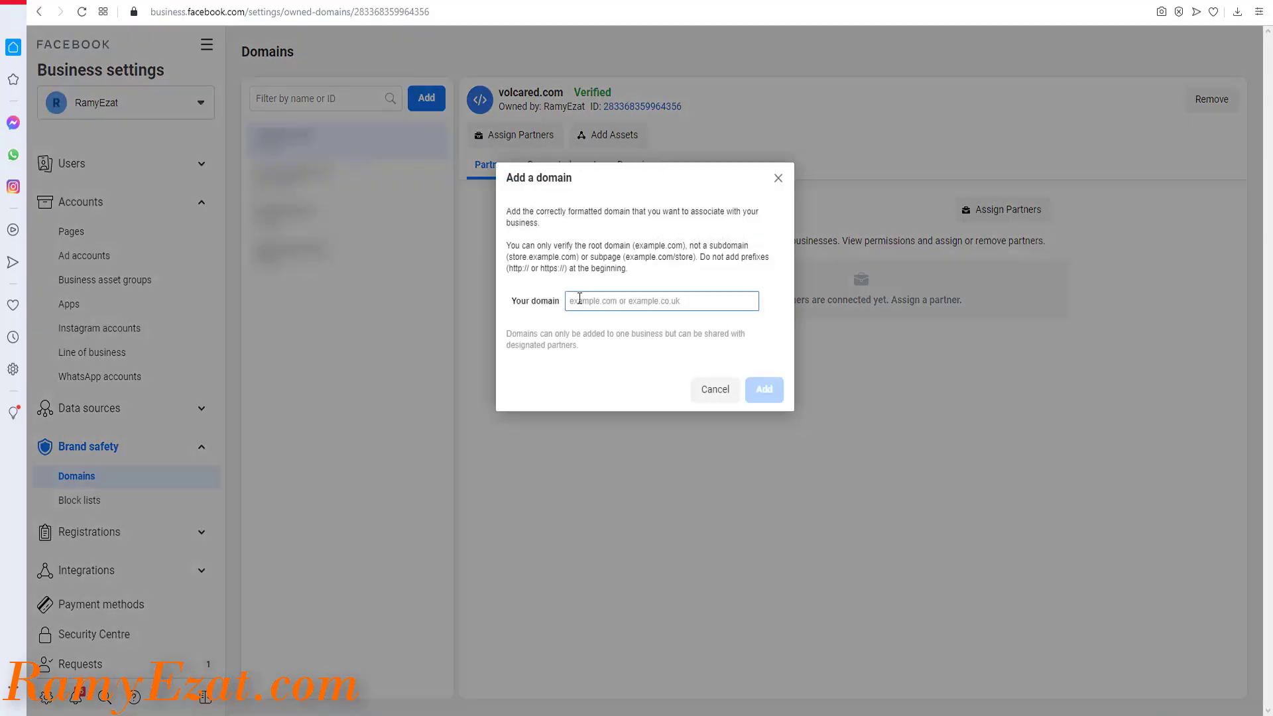
{"action": "left_click", "coordinate": [599, 304]}
{"action": "type", "text": "https://iadoremycat.com"}
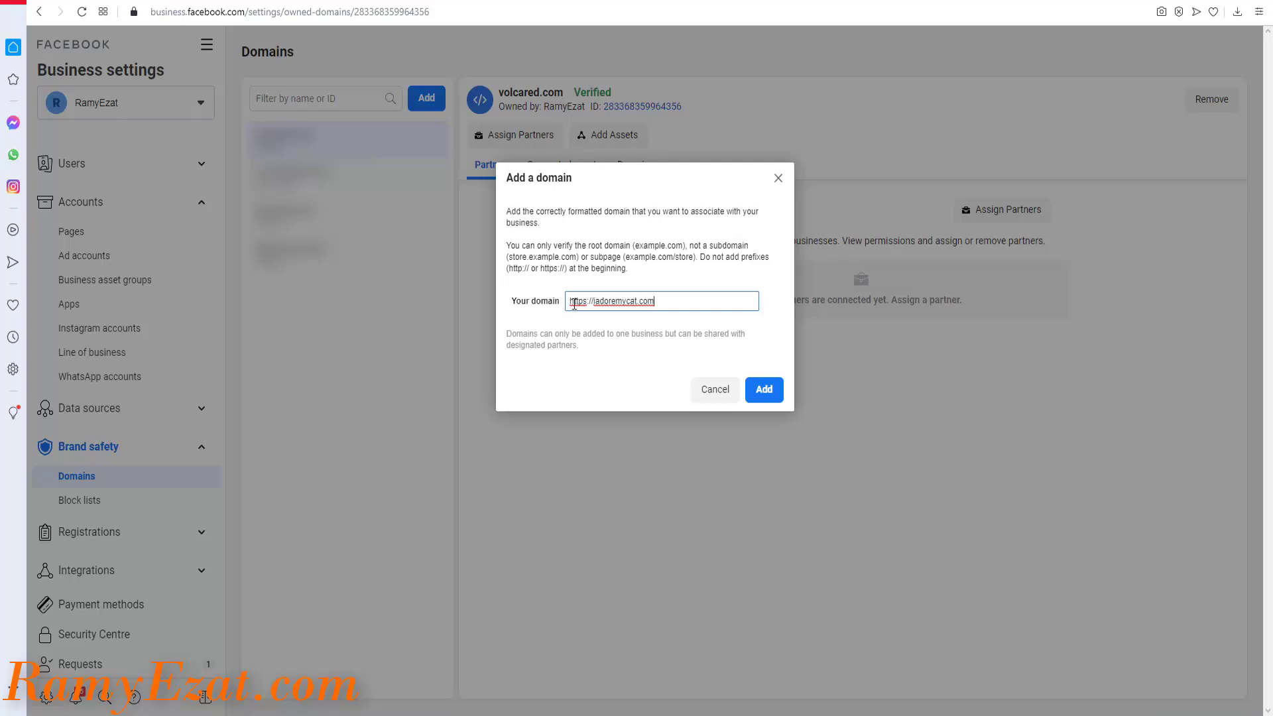
{"action": "left_click_drag", "start_coordinate": [593, 302], "coordinate": [543, 304]}
{"action": "key", "text": "BackSpace"}
{"action": "left_click", "coordinate": [762, 390]}
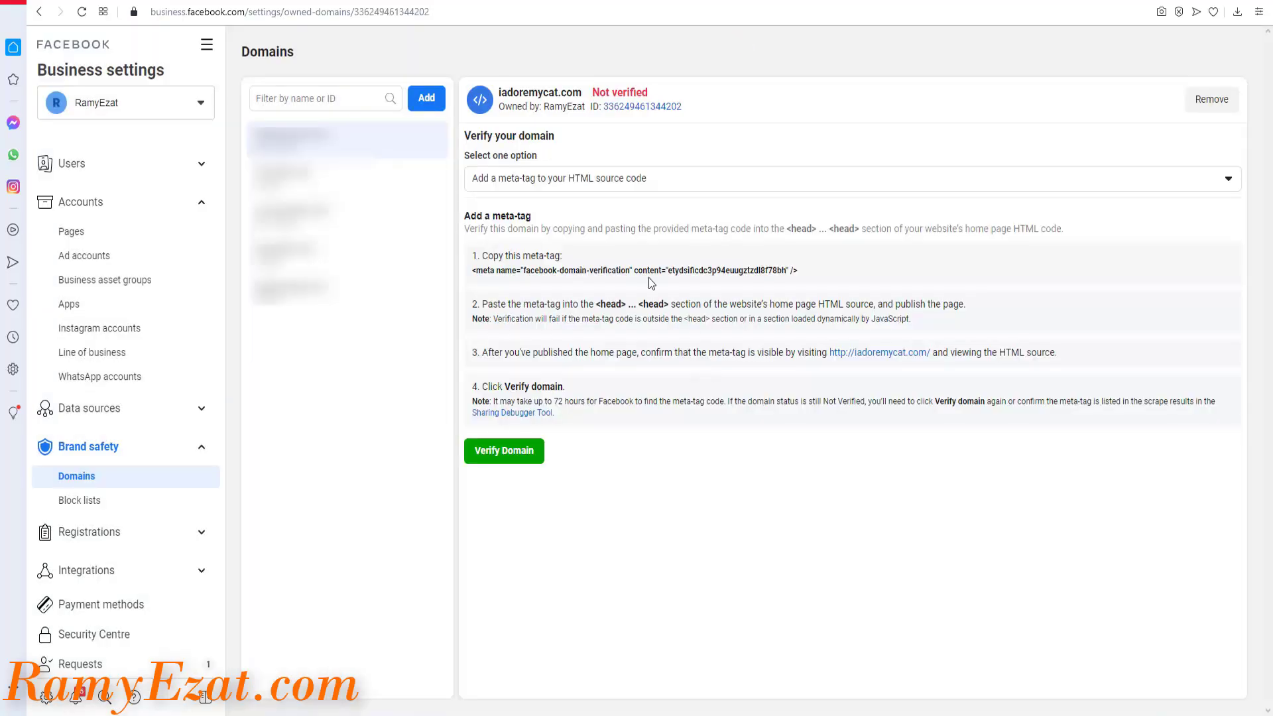
Choose DNS TXT record verification for iadoremycat.com and copy the provided verification record.
{"action": "mouse_move", "coordinate": [640, 90]}
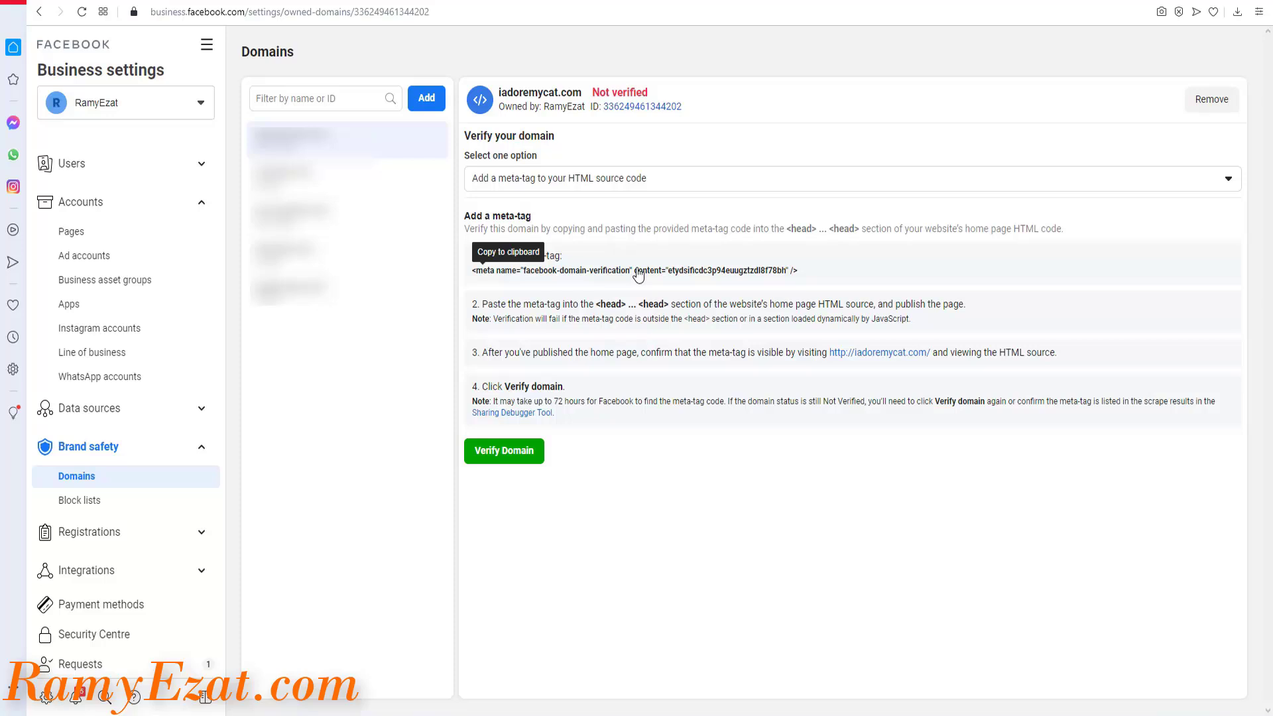
{"action": "left_click", "coordinate": [606, 186]}
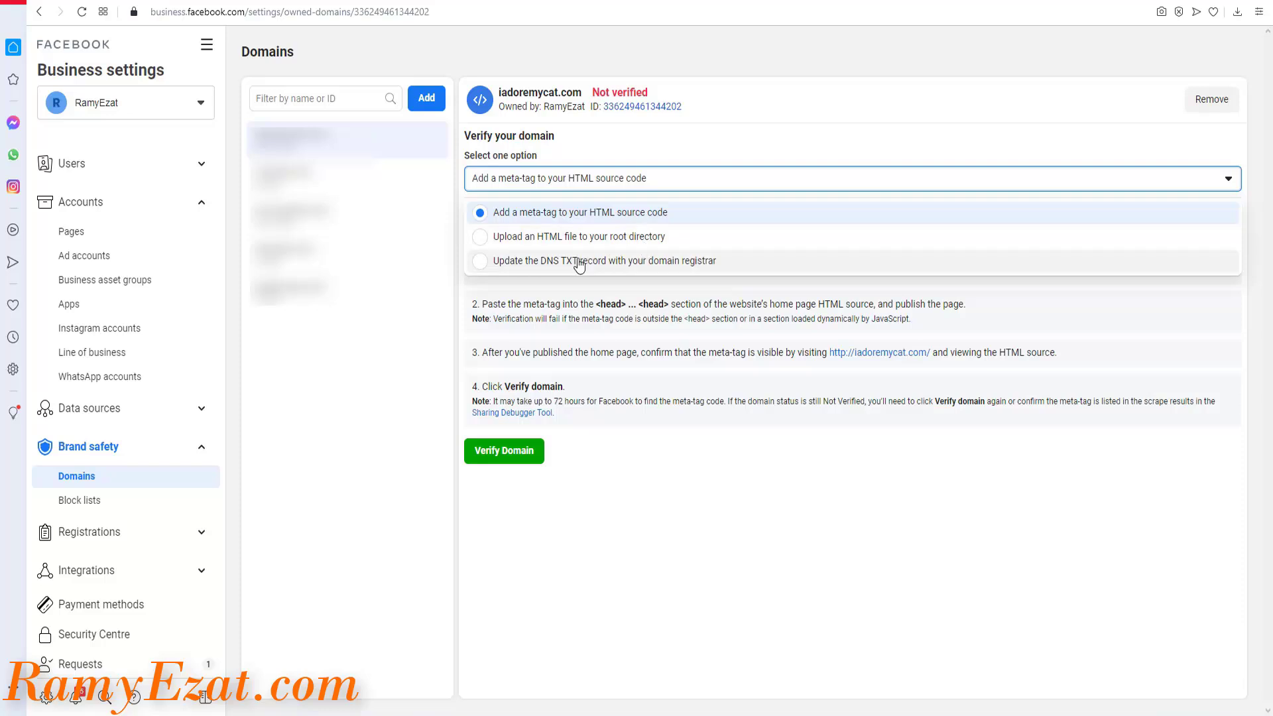
{"action": "left_click", "coordinate": [480, 261]}
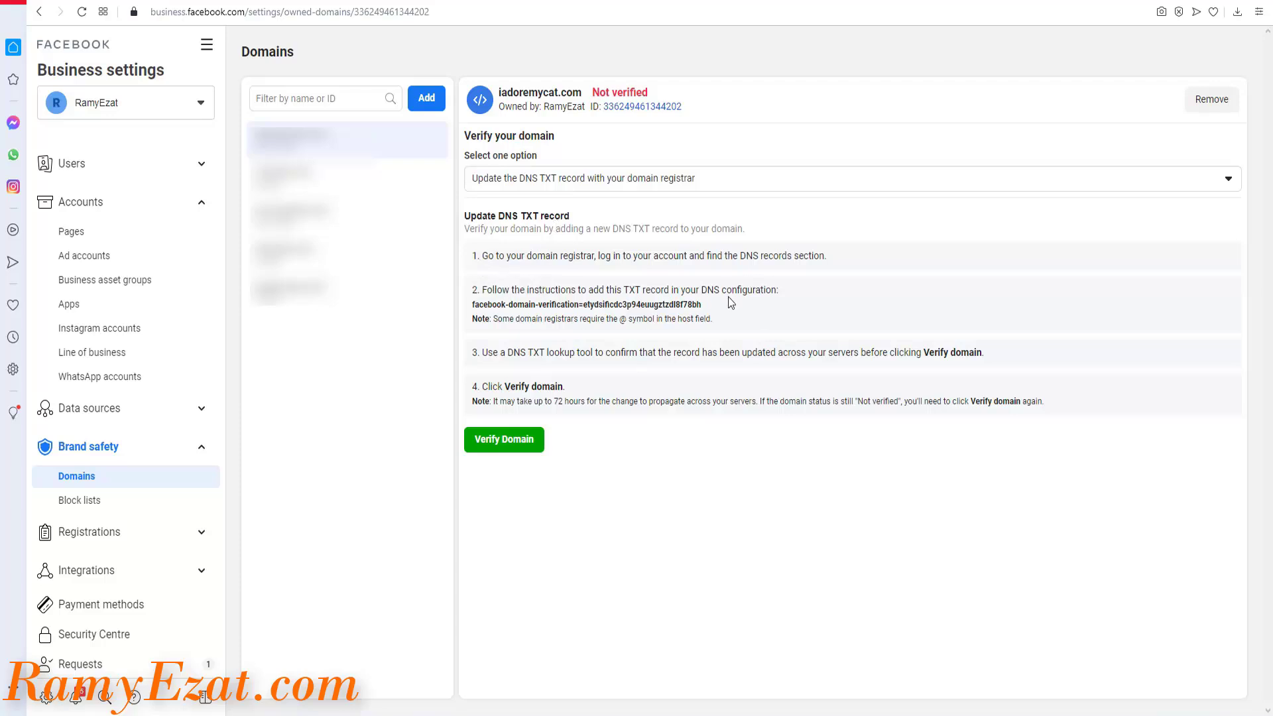
{"action": "left_click", "coordinate": [487, 306]}
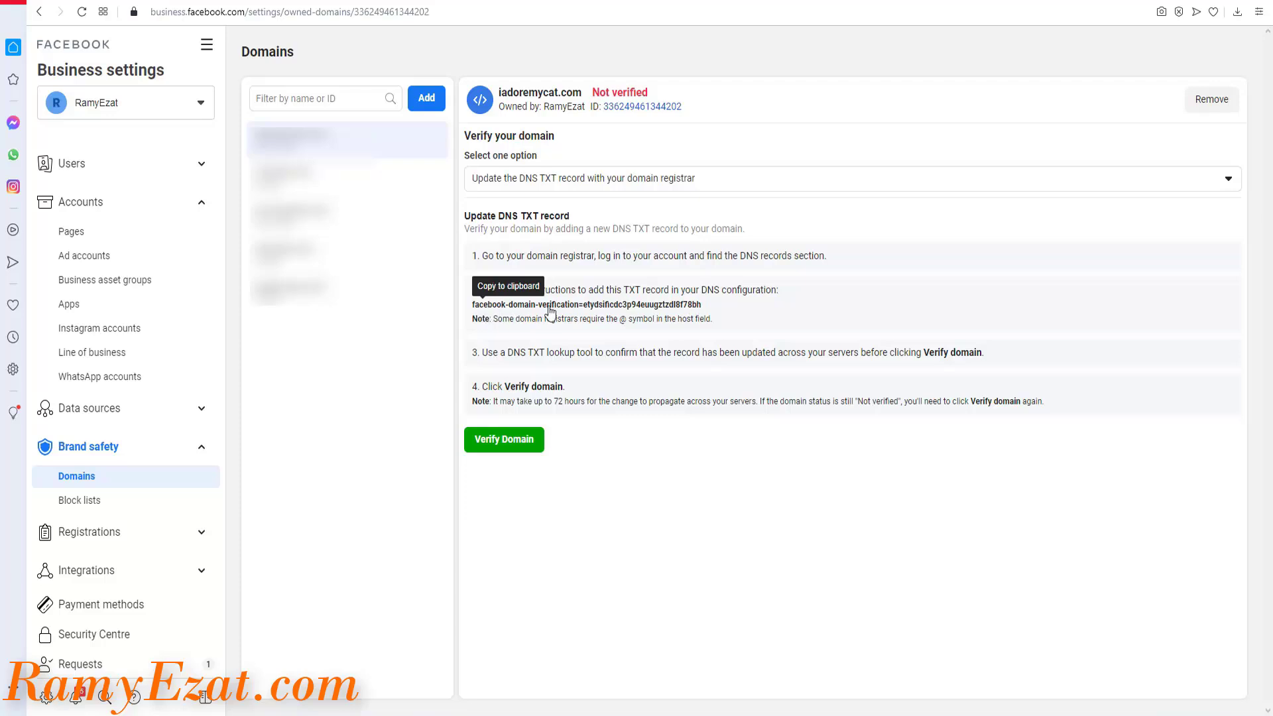
Switch to the Shopify admin and open the DNS settings of the primary domain iadoremycat.com.
{"action": "key", "text": "ctrl+Tab"}
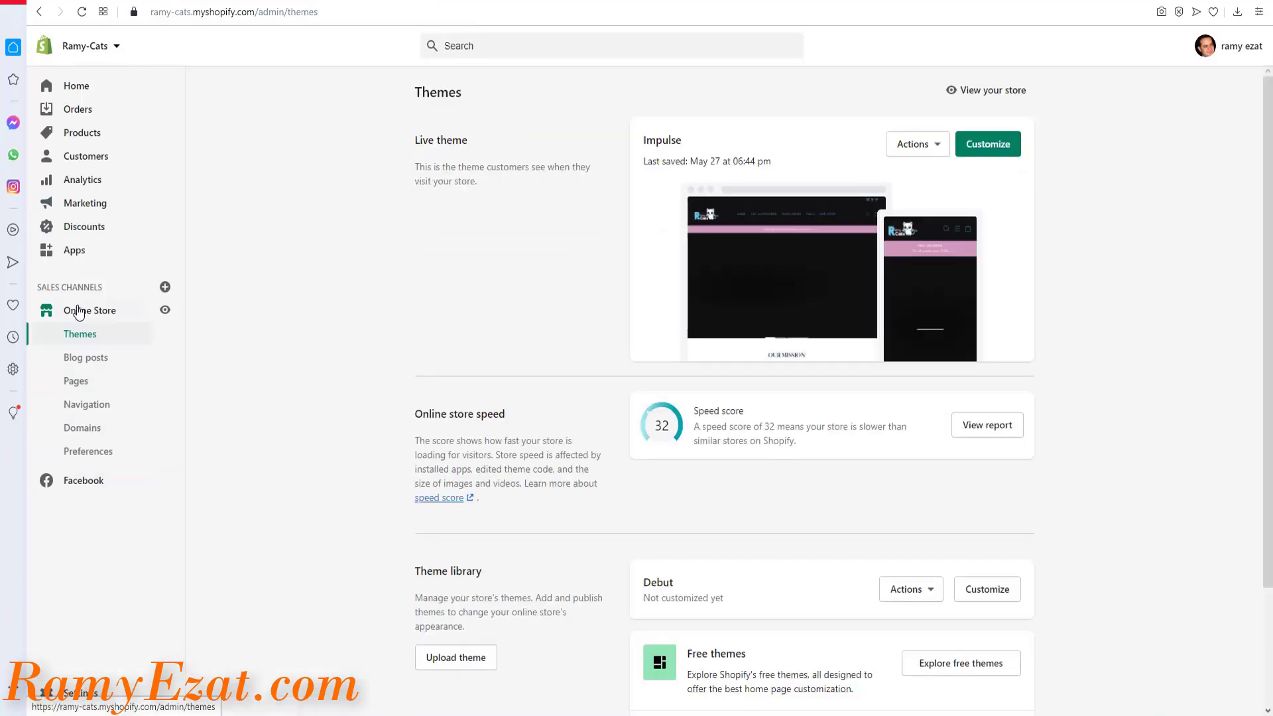
{"action": "left_click", "coordinate": [84, 432]}
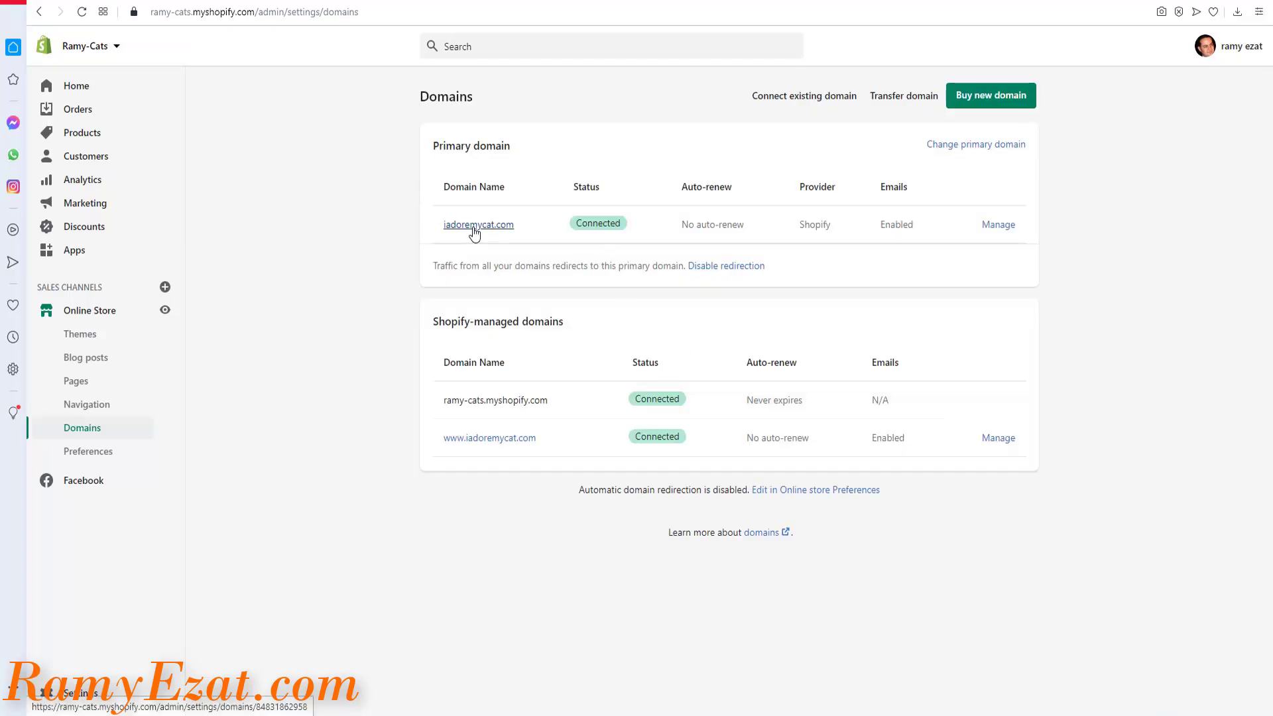
{"action": "left_click", "coordinate": [475, 228]}
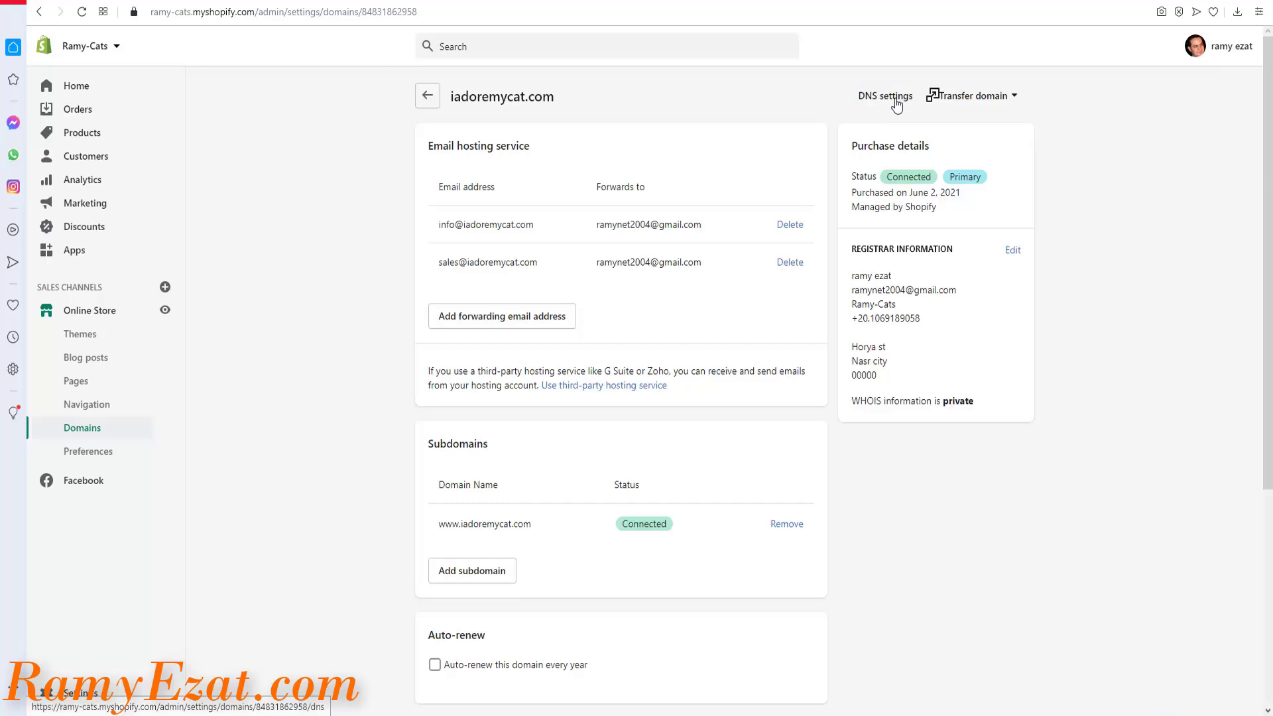
{"action": "left_click", "coordinate": [895, 99]}
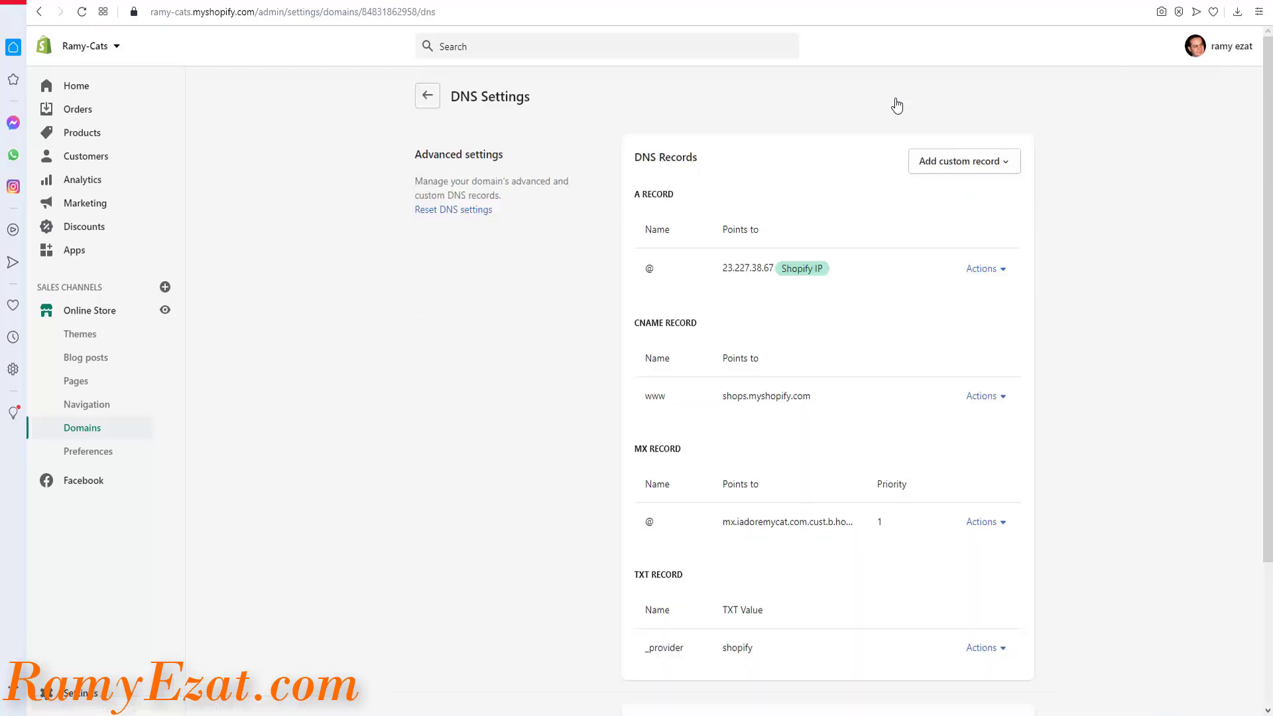
Add a custom TXT record to the domain's DNS with the name @ and the copied Facebook domain verification token as its value.
{"action": "left_click", "coordinate": [1007, 170]}
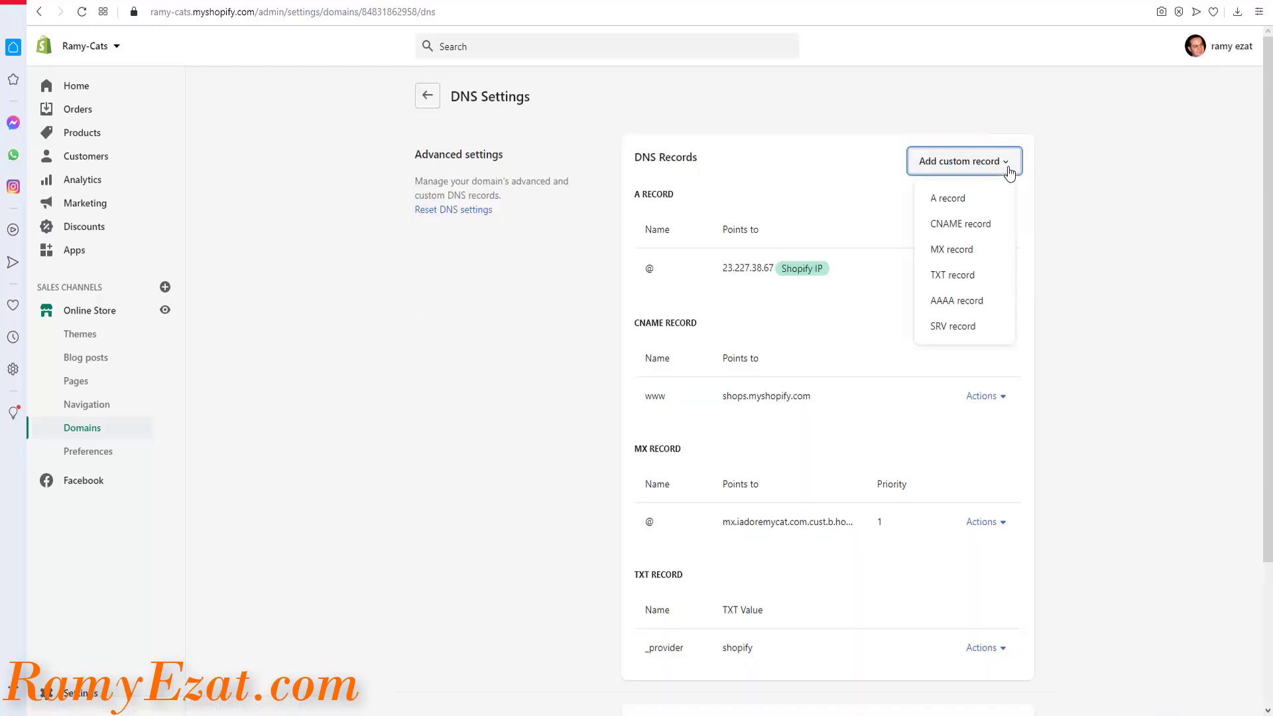
{"action": "left_click", "coordinate": [952, 277]}
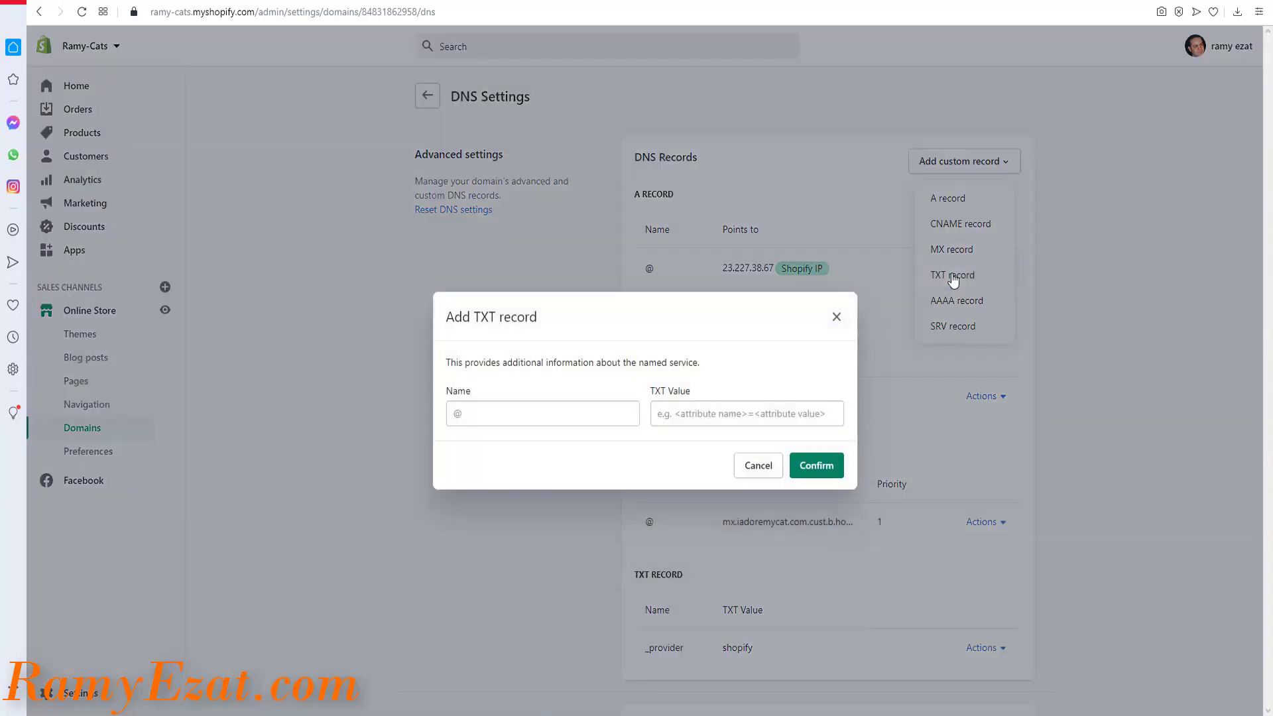
{"action": "left_click", "coordinate": [723, 413]}
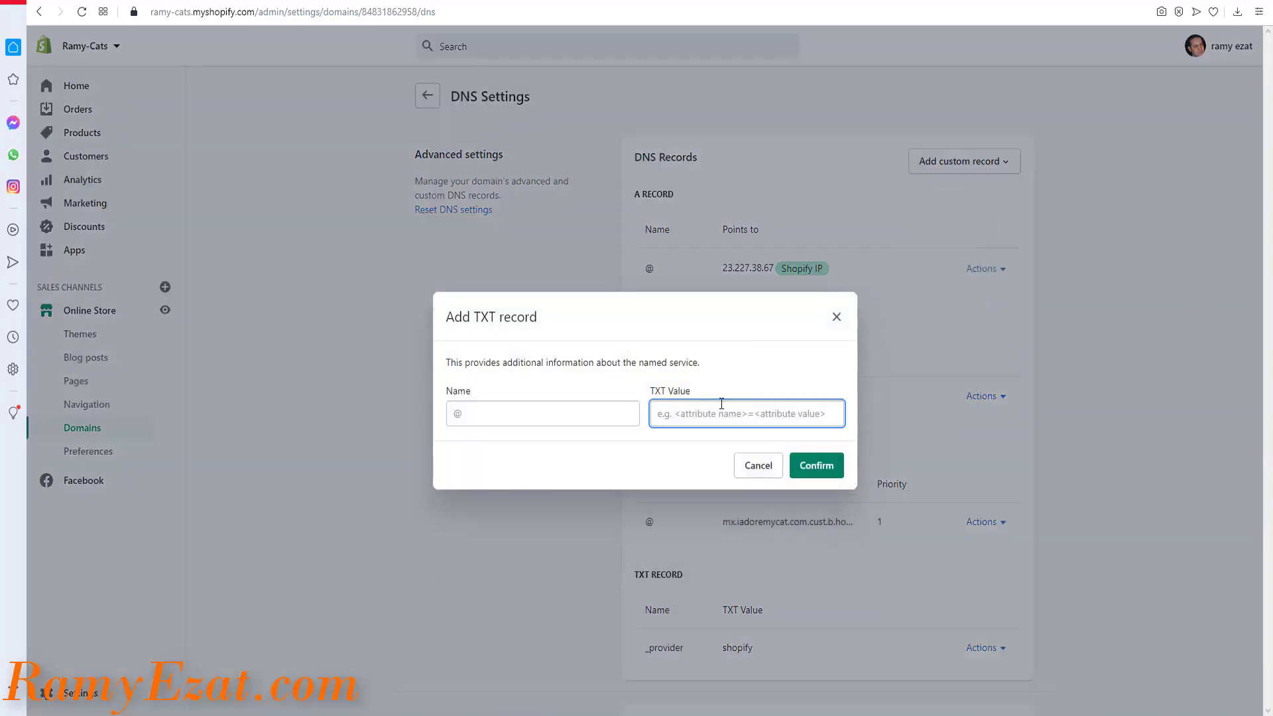
{"action": "key", "text": "ctrl+v"}
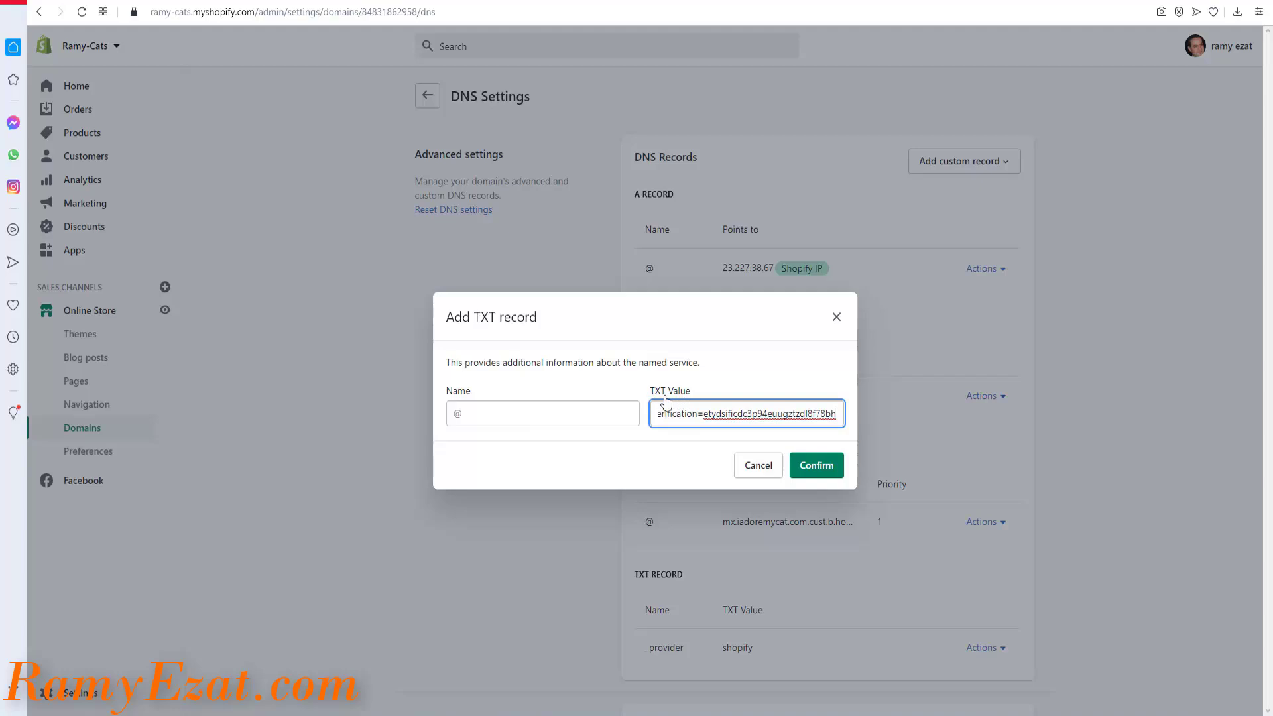
{"action": "left_click", "coordinate": [502, 413]}
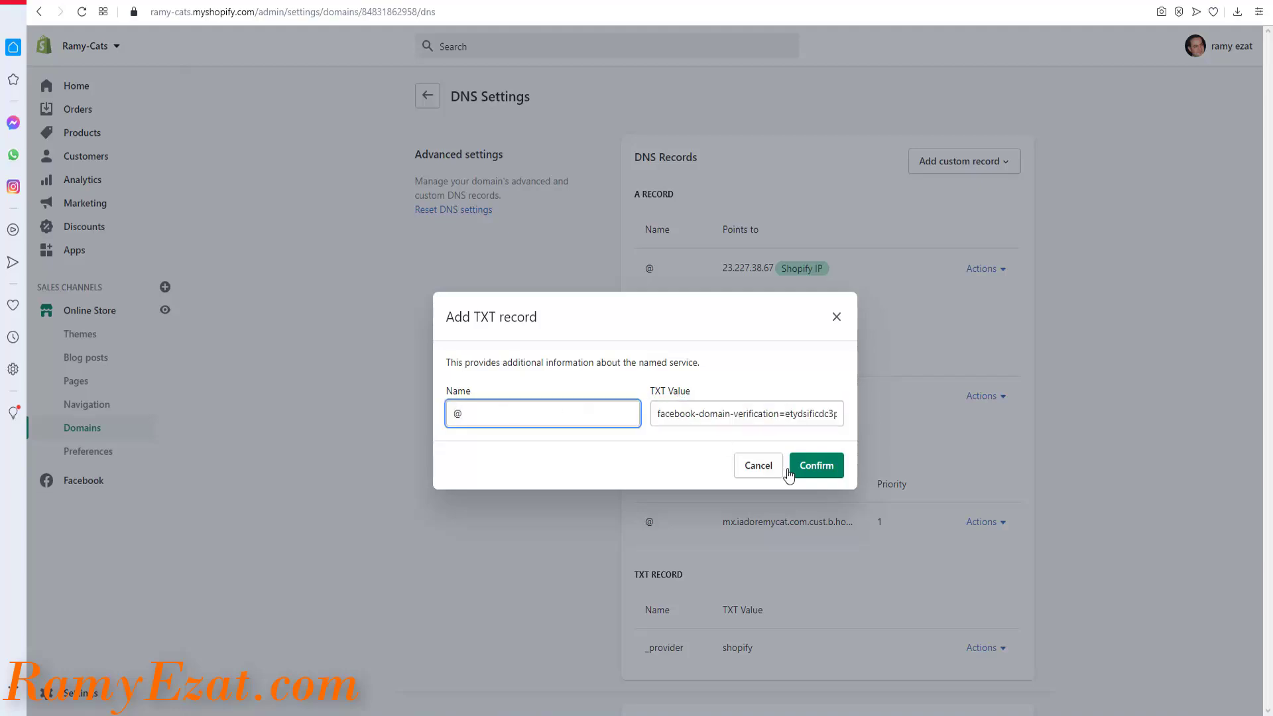
{"action": "left_click", "coordinate": [818, 471]}
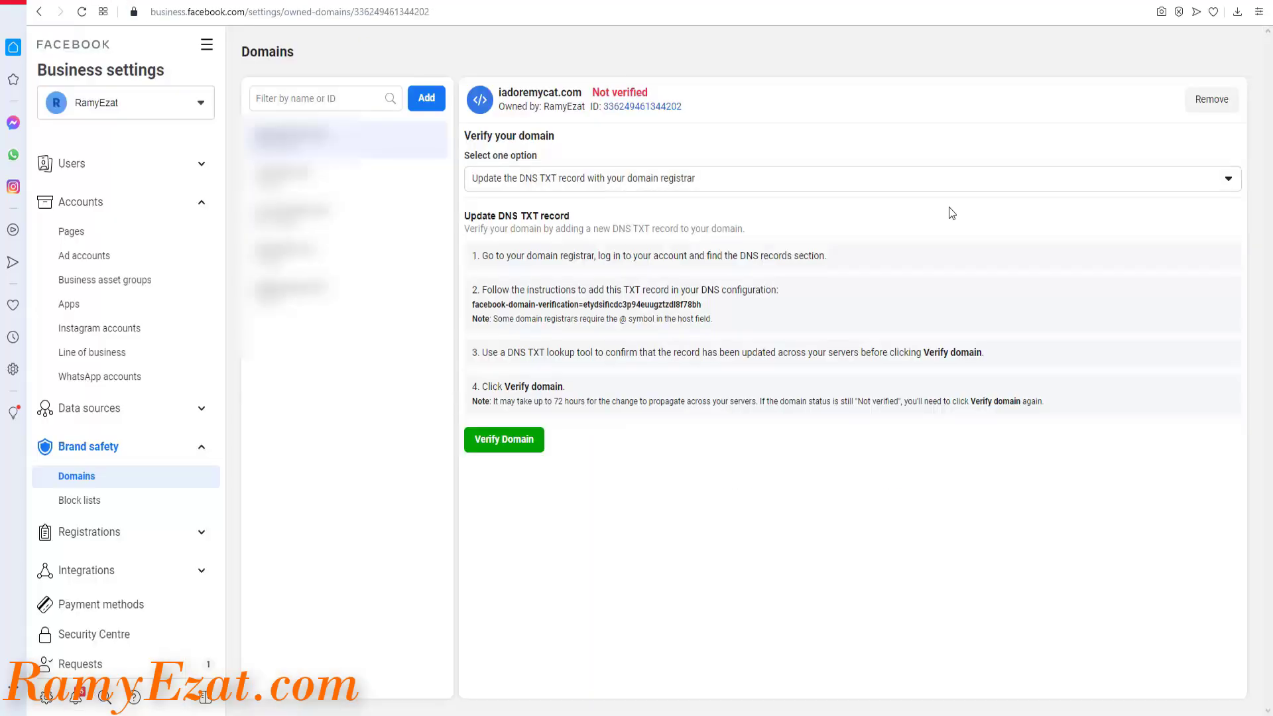
Return to the Facebook business domain settings, reload the page, and run and complete the verification of iadoremycat.com.
{"action": "key", "text": "F5"}
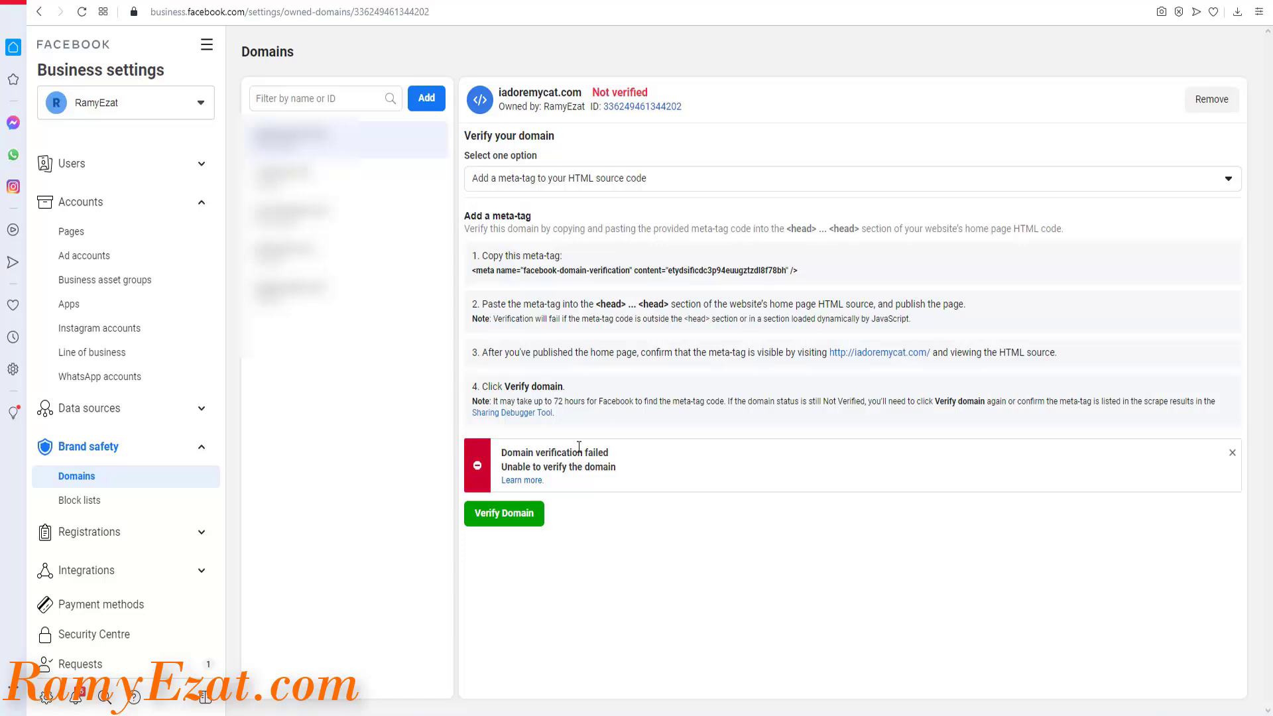
{"action": "left_click", "coordinate": [524, 514]}
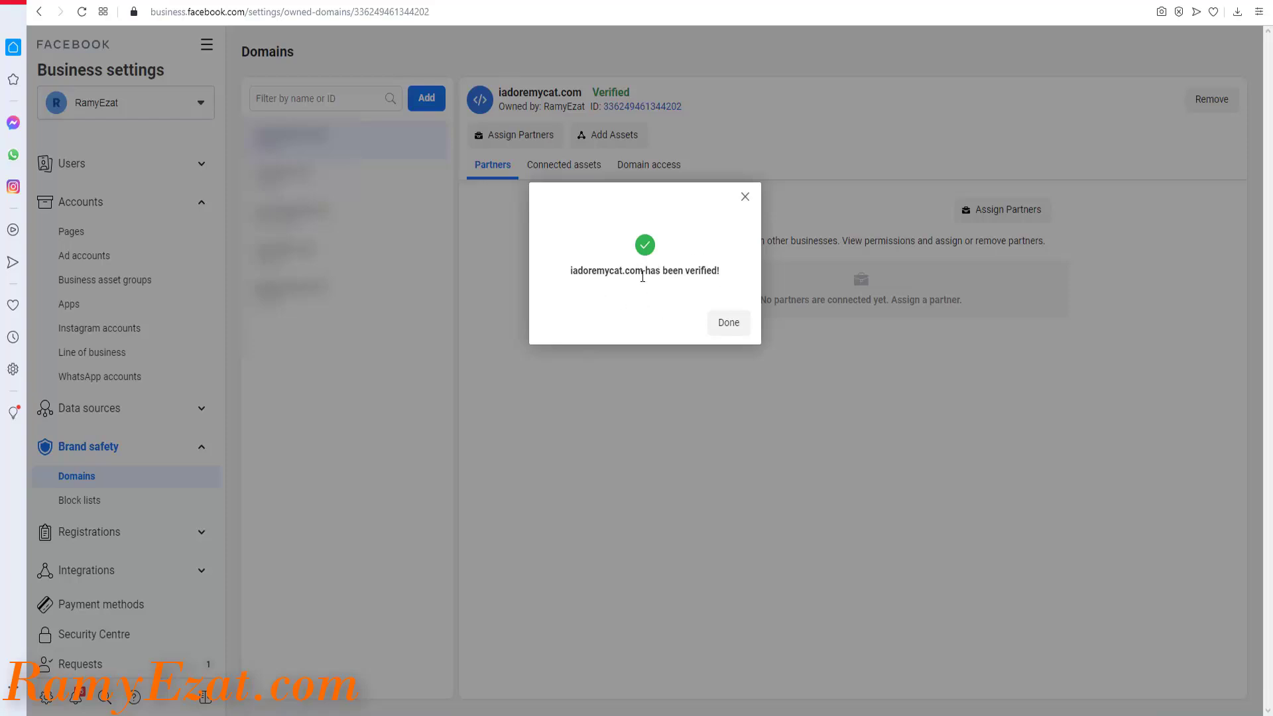
{"action": "left_click", "coordinate": [729, 324]}
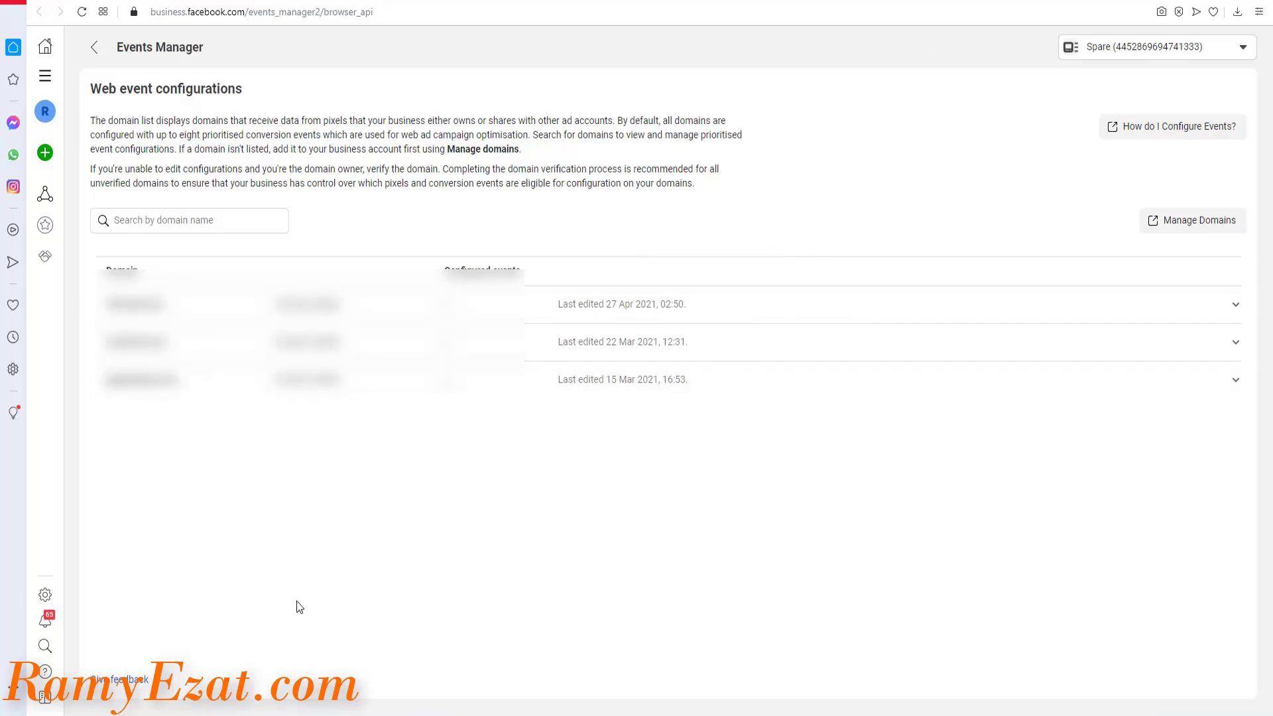
Reload the web event configurations in Events Manager and start editing the events for iadoremycat.com.
{"action": "key", "text": "F5"}
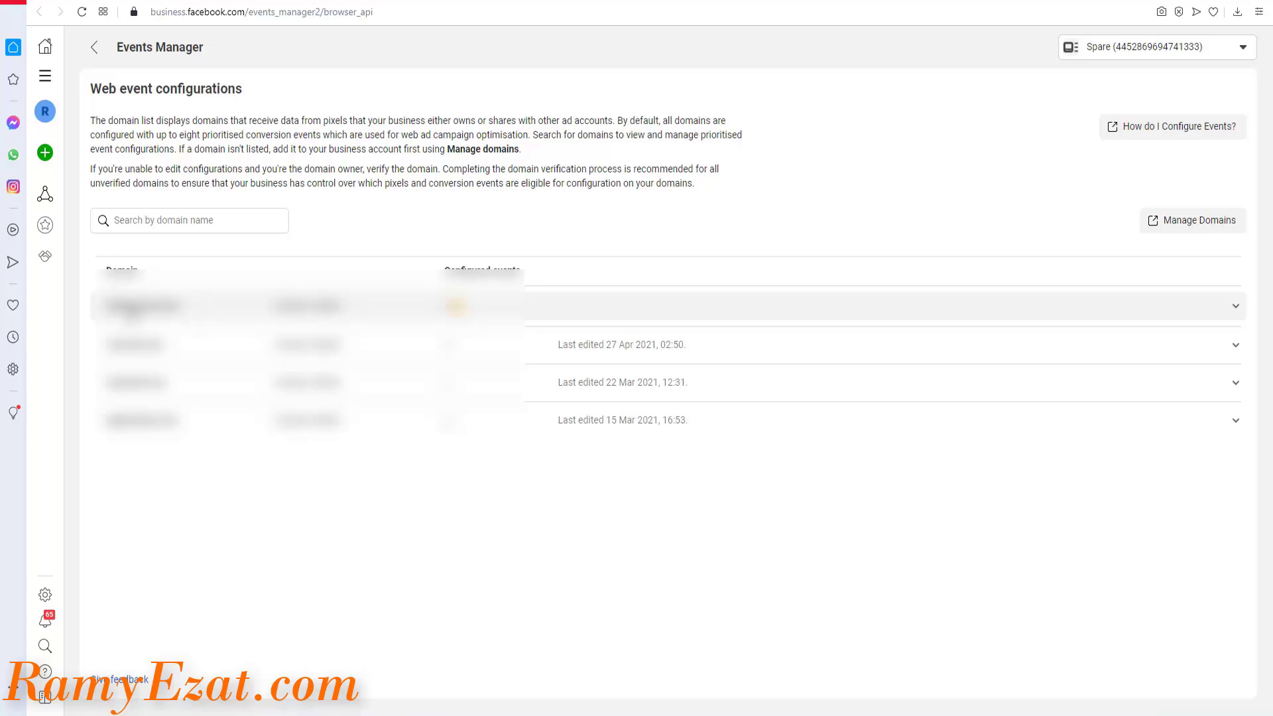
{"action": "left_click", "coordinate": [1235, 308]}
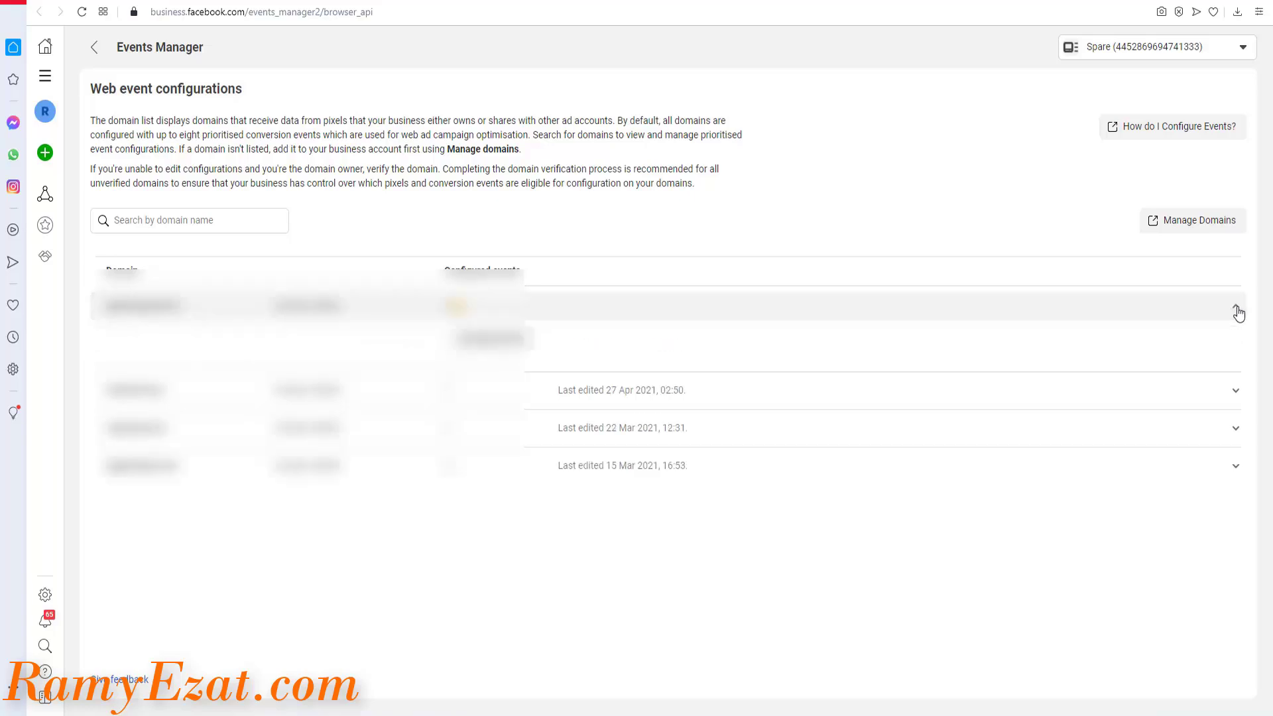
{"action": "left_click", "coordinate": [493, 338]}
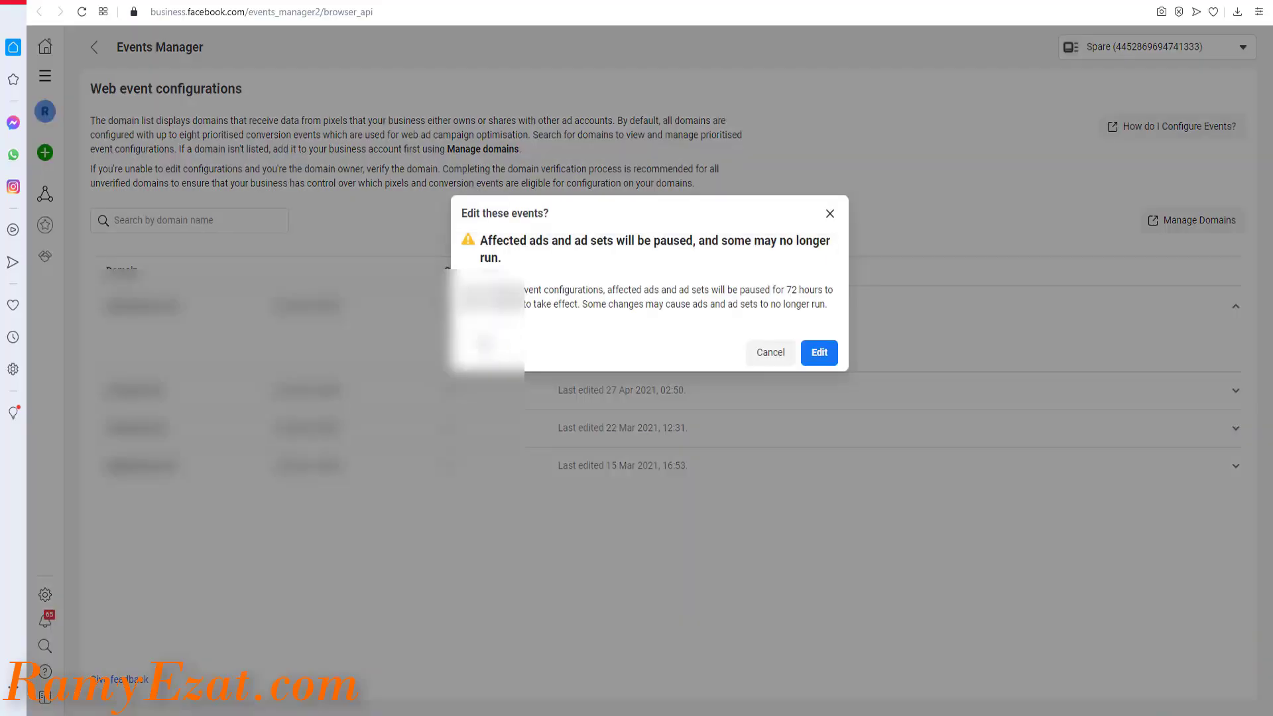
{"action": "left_click", "coordinate": [819, 353]}
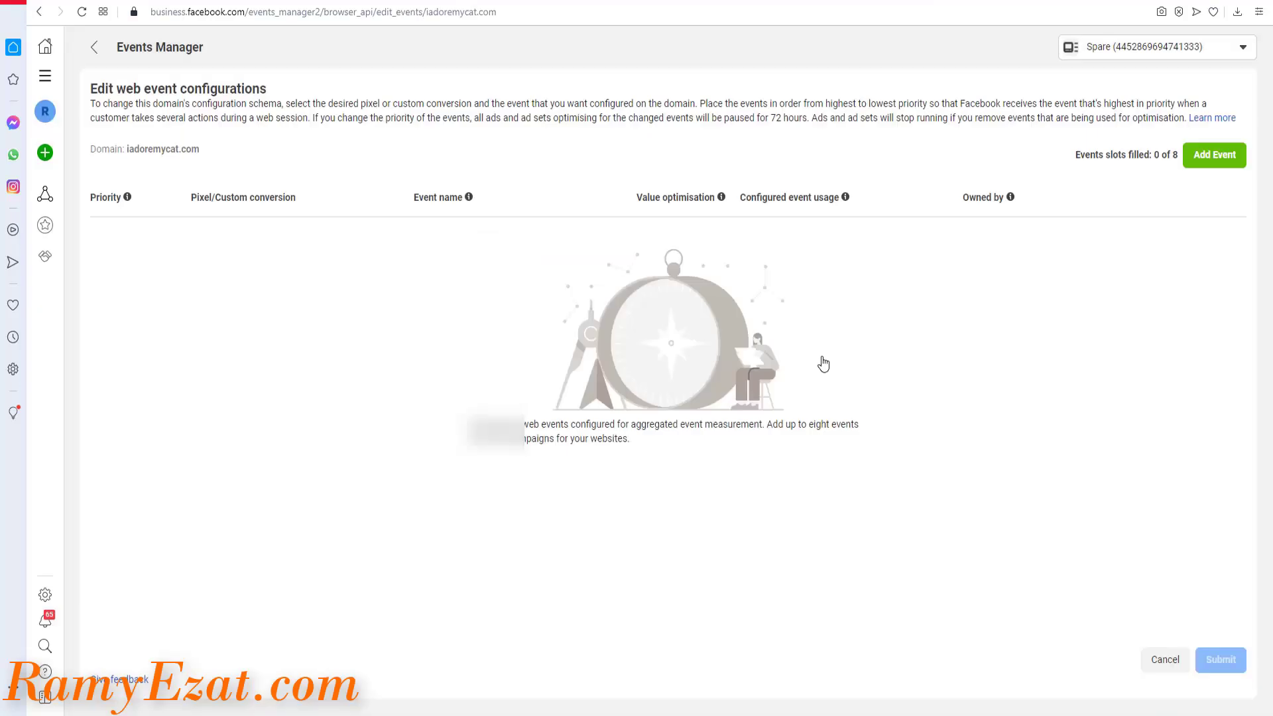
Add a first web event for iadoremycat.com using the Cat Test pixel and the Purchase event.
{"action": "left_click", "coordinate": [1222, 158]}
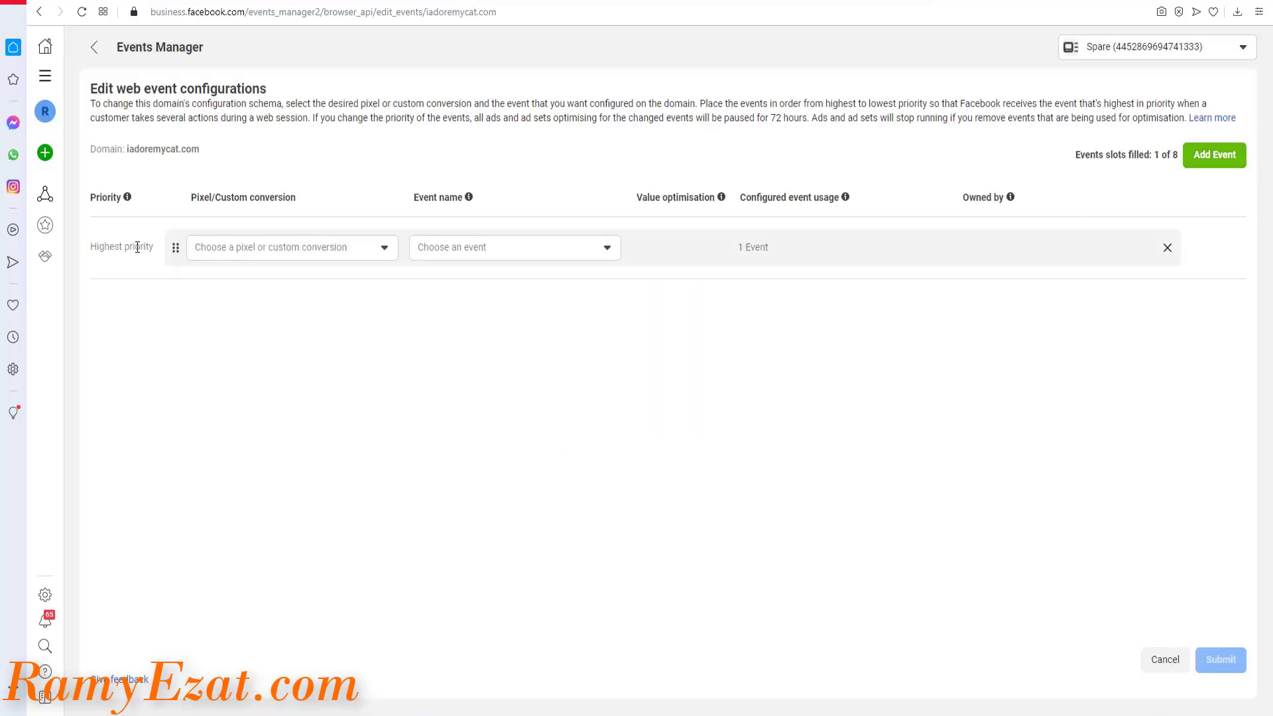
{"action": "left_click", "coordinate": [222, 249]}
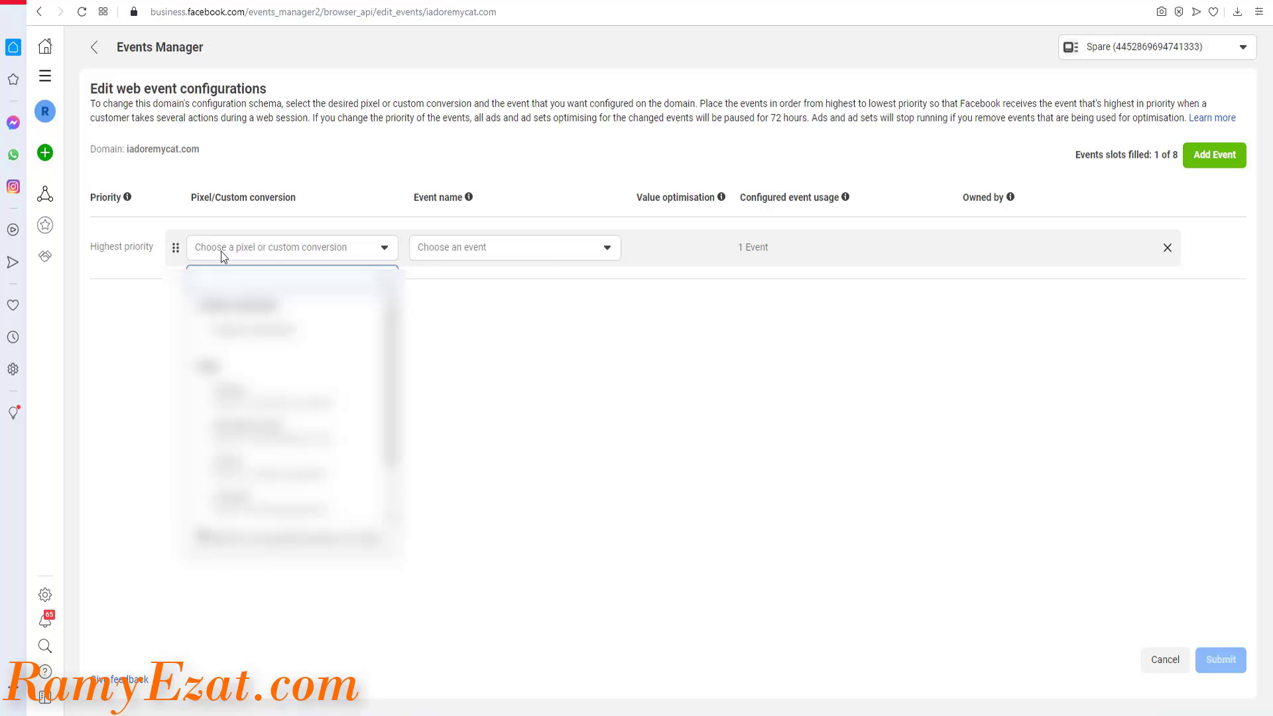
{"action": "left_click", "coordinate": [244, 265]}
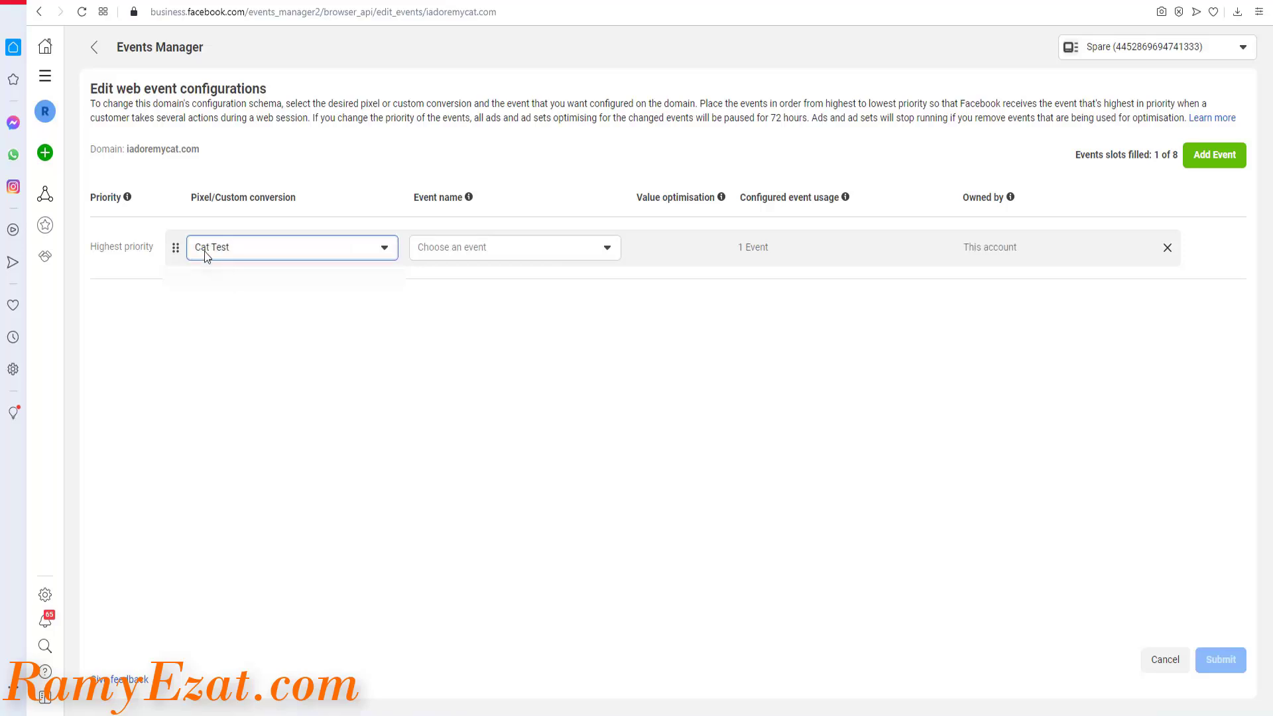
{"action": "left_click", "coordinate": [484, 257]}
{"action": "scroll", "coordinate": [550, 374], "scroll_direction": "down", "scroll_amount": 5}
{"action": "scroll", "coordinate": [550, 375], "scroll_direction": "down", "scroll_amount": 2}
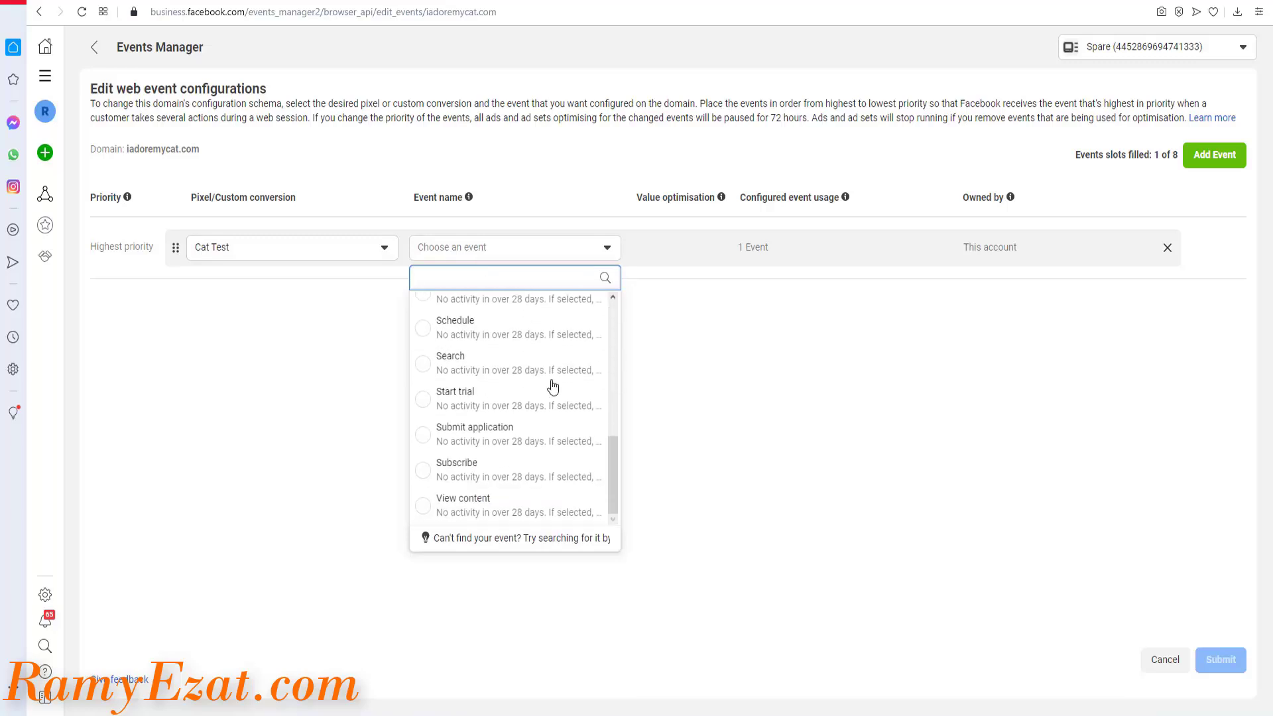
{"action": "scroll", "coordinate": [535, 432], "scroll_direction": "up", "scroll_amount": 10}
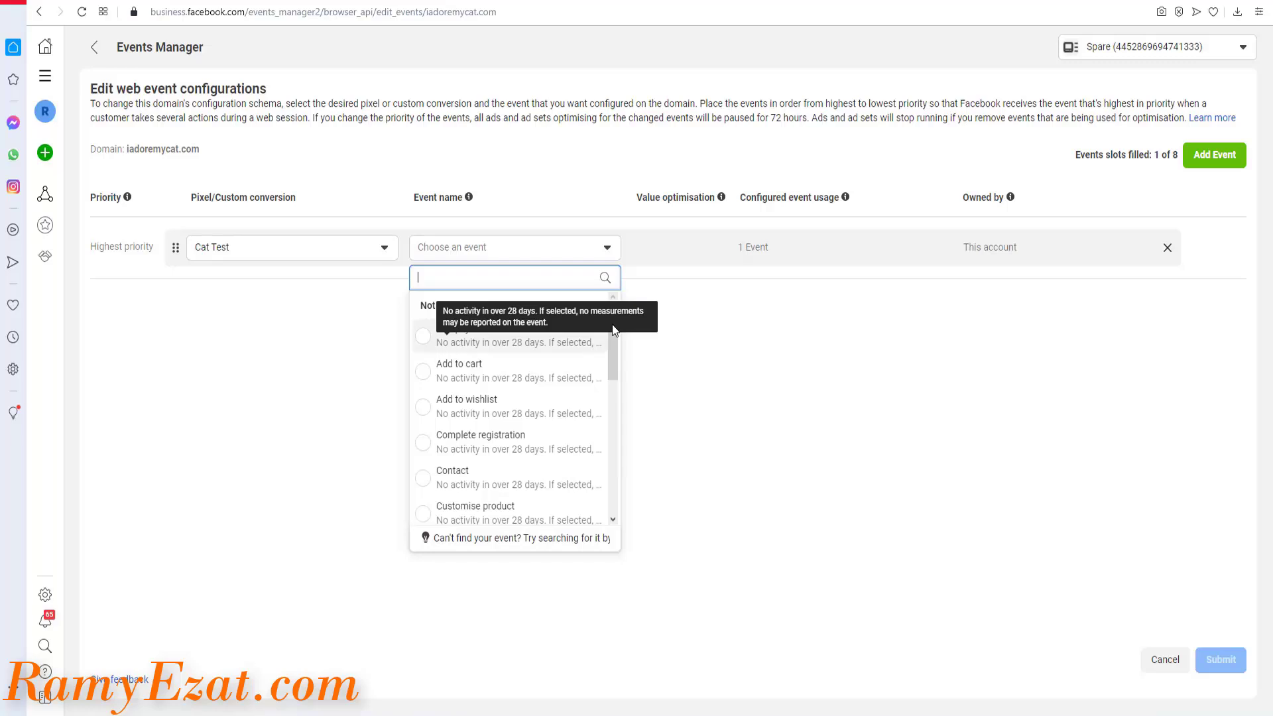
{"action": "scroll", "coordinate": [469, 409], "scroll_direction": "down", "scroll_amount": 4}
{"action": "left_click", "coordinate": [468, 409]}
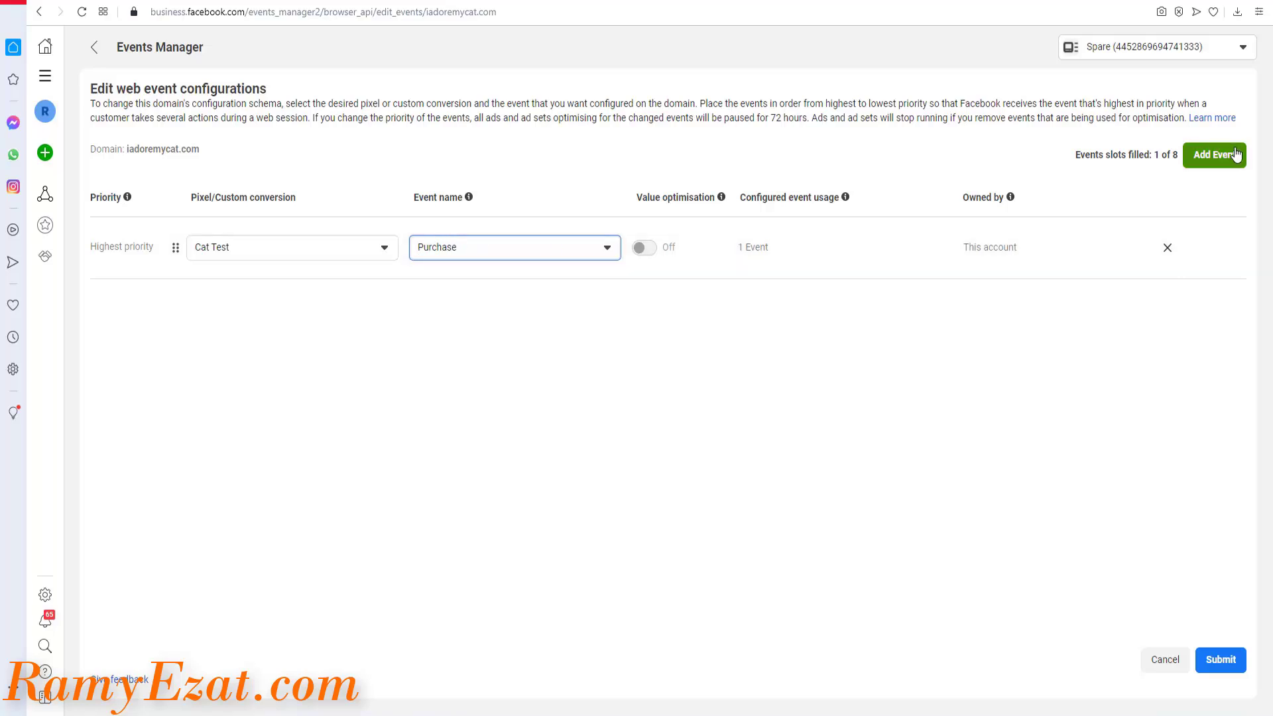
Add four more Cat Test events below Purchase, in order: Add payment info, Add to cart, View content and Initiate checkout.
{"action": "left_click", "coordinate": [1214, 155]}
{"action": "left_click", "coordinate": [238, 292]}
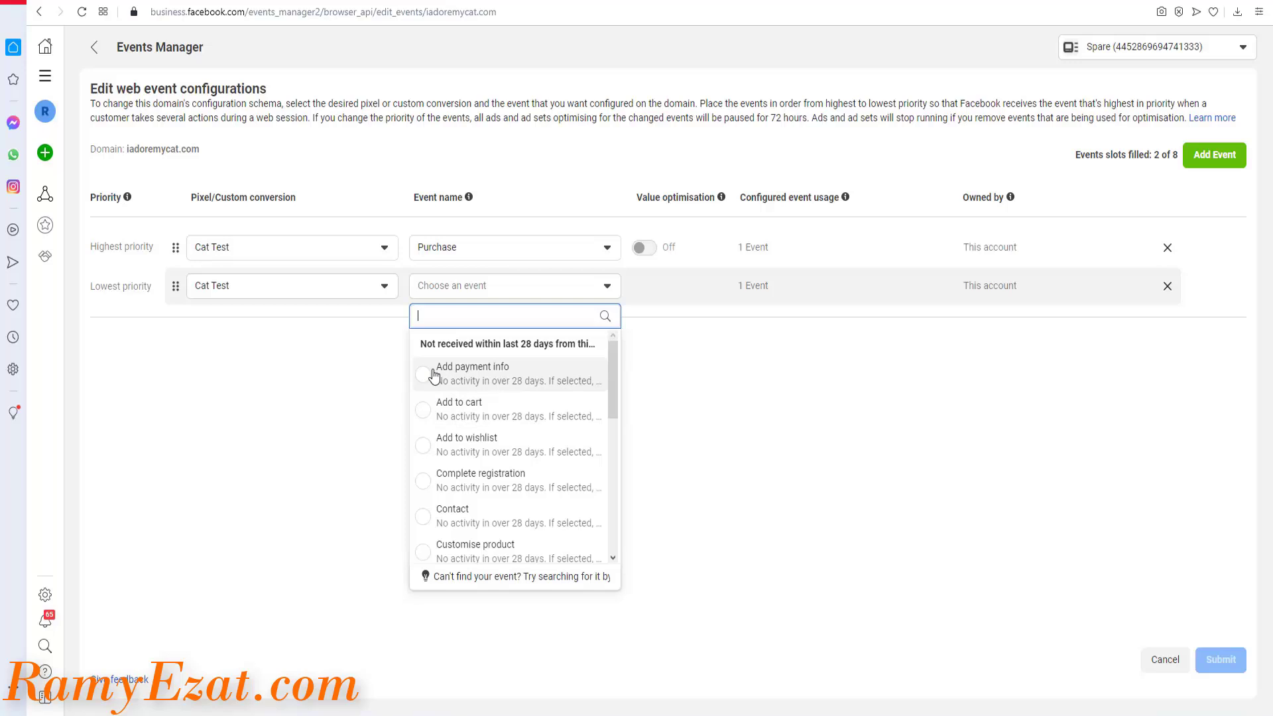
{"action": "left_click", "coordinate": [471, 374]}
{"action": "left_click", "coordinate": [1214, 154]}
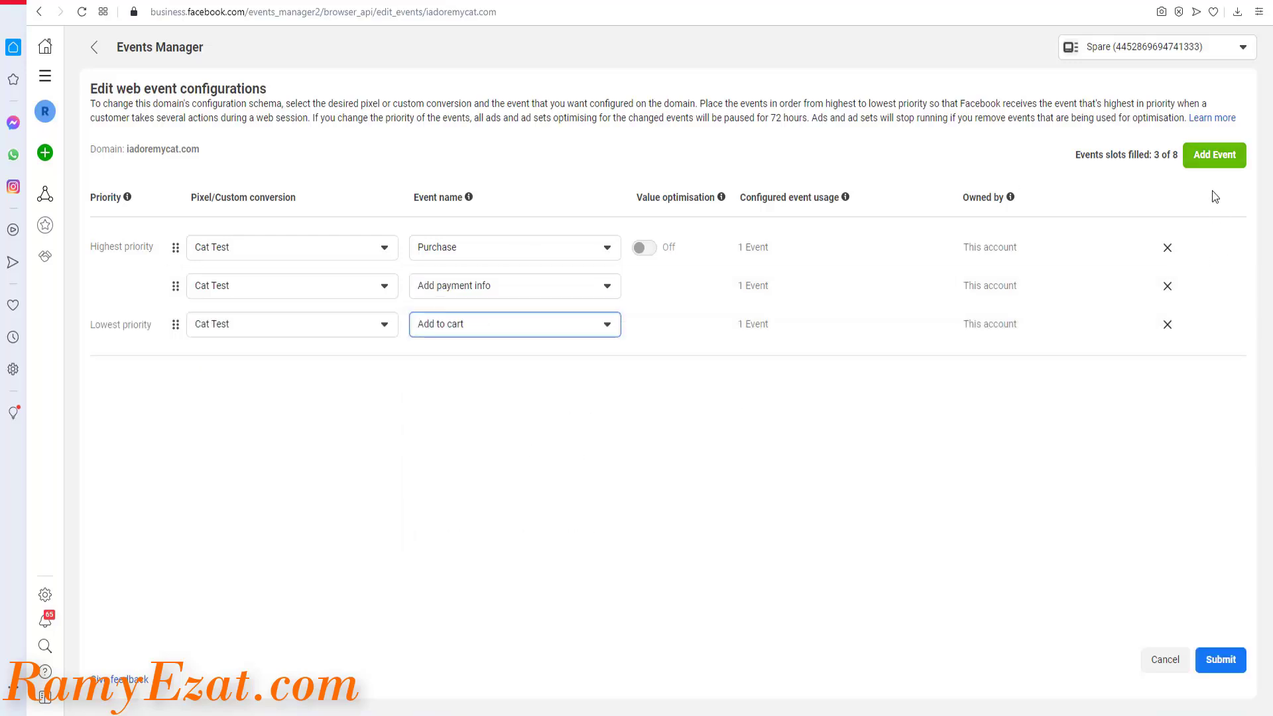
{"action": "left_click", "coordinate": [1215, 154]}
{"action": "left_click", "coordinate": [1215, 154]}
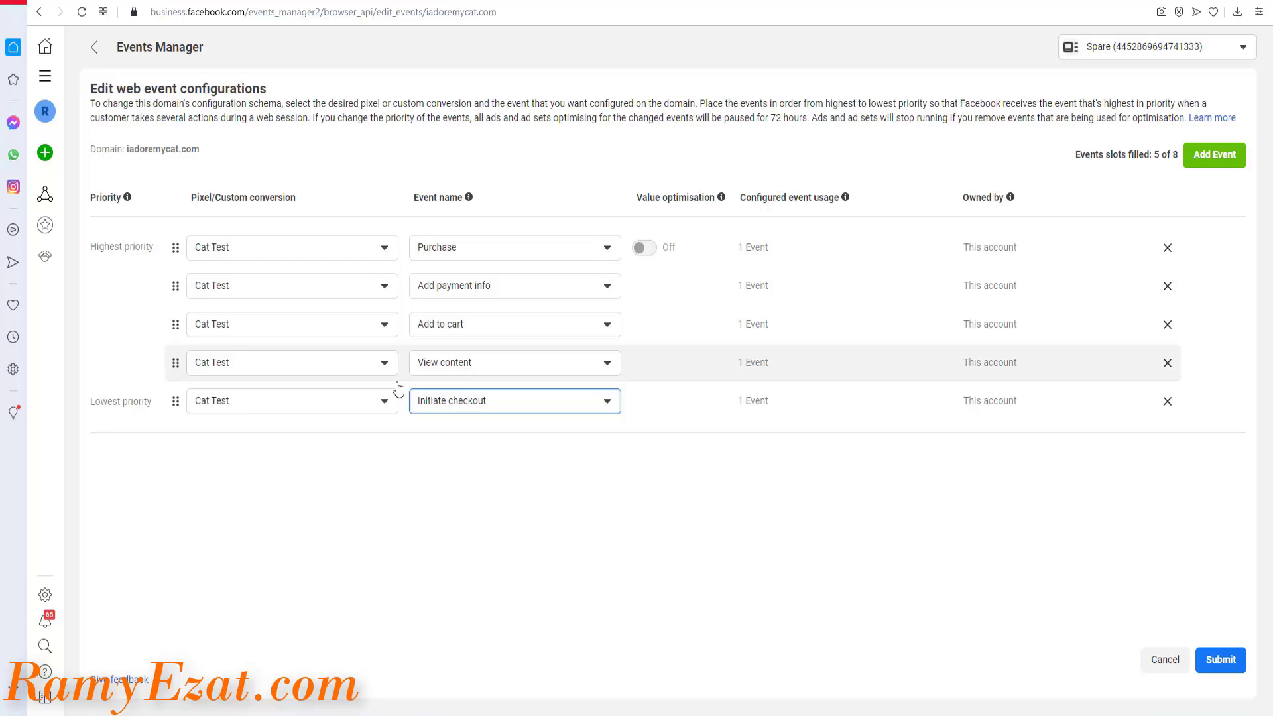
Move Initiate checkout above View content in the event priority order and submit the web event configuration.
{"action": "left_click_drag", "start_coordinate": [175, 401], "coordinate": [176, 363]}
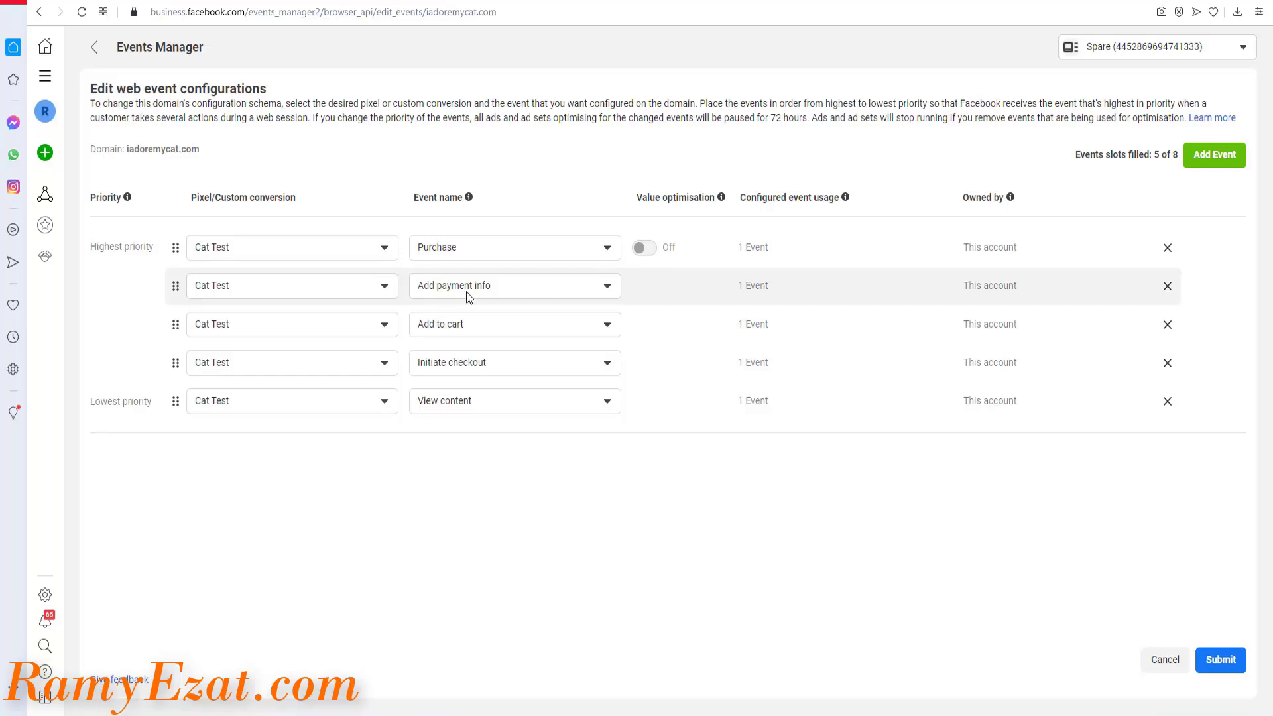
{"action": "left_click", "coordinate": [1225, 659]}
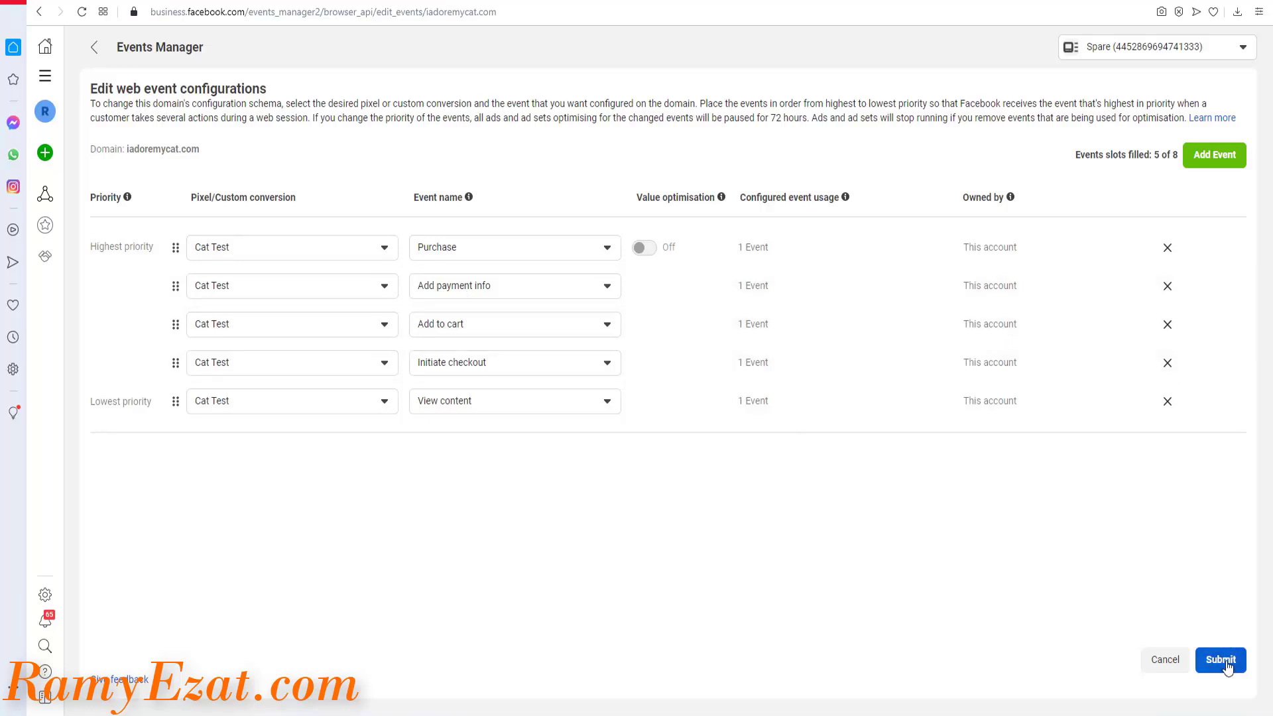
{"action": "left_click", "coordinate": [402, 382]}
{"action": "left_click", "coordinate": [881, 415]}
{"action": "left_click", "coordinate": [833, 333]}
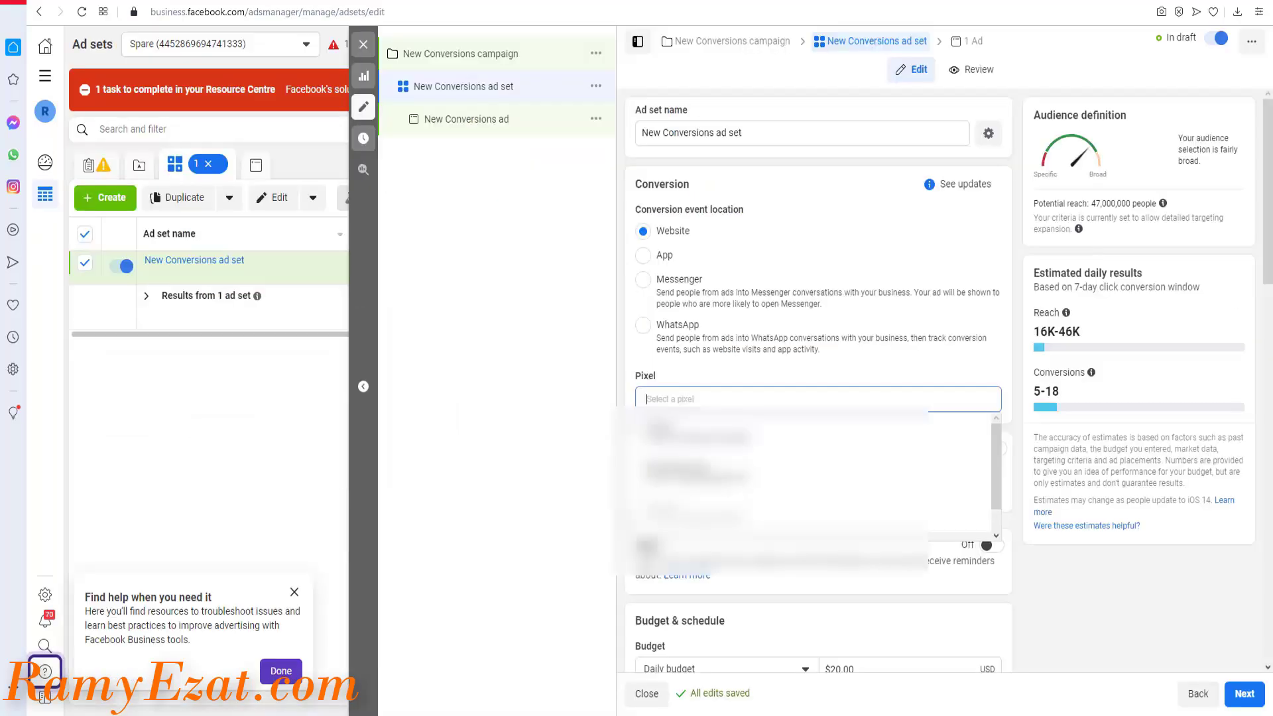
Switch to the New Conversions ad set in Ads Manager and select Cat Test as its pixel.
{"action": "left_click", "coordinate": [857, 227]}
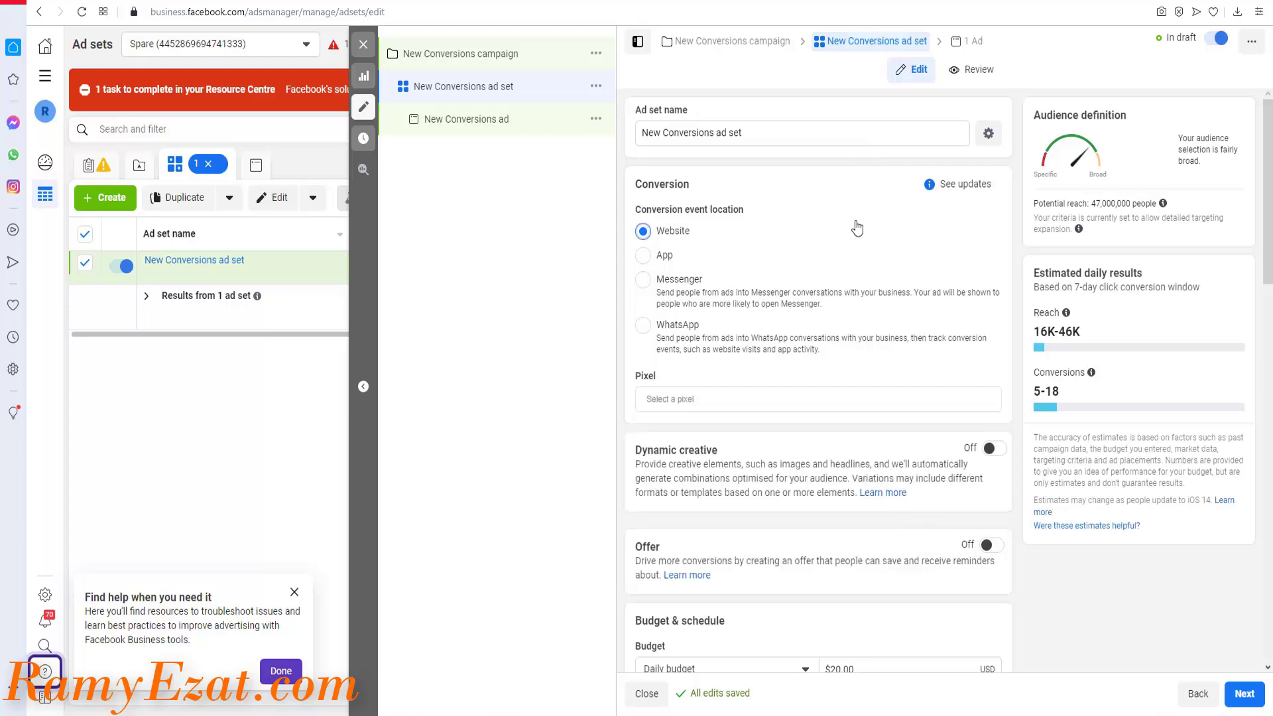
{"action": "left_click", "coordinate": [682, 399]}
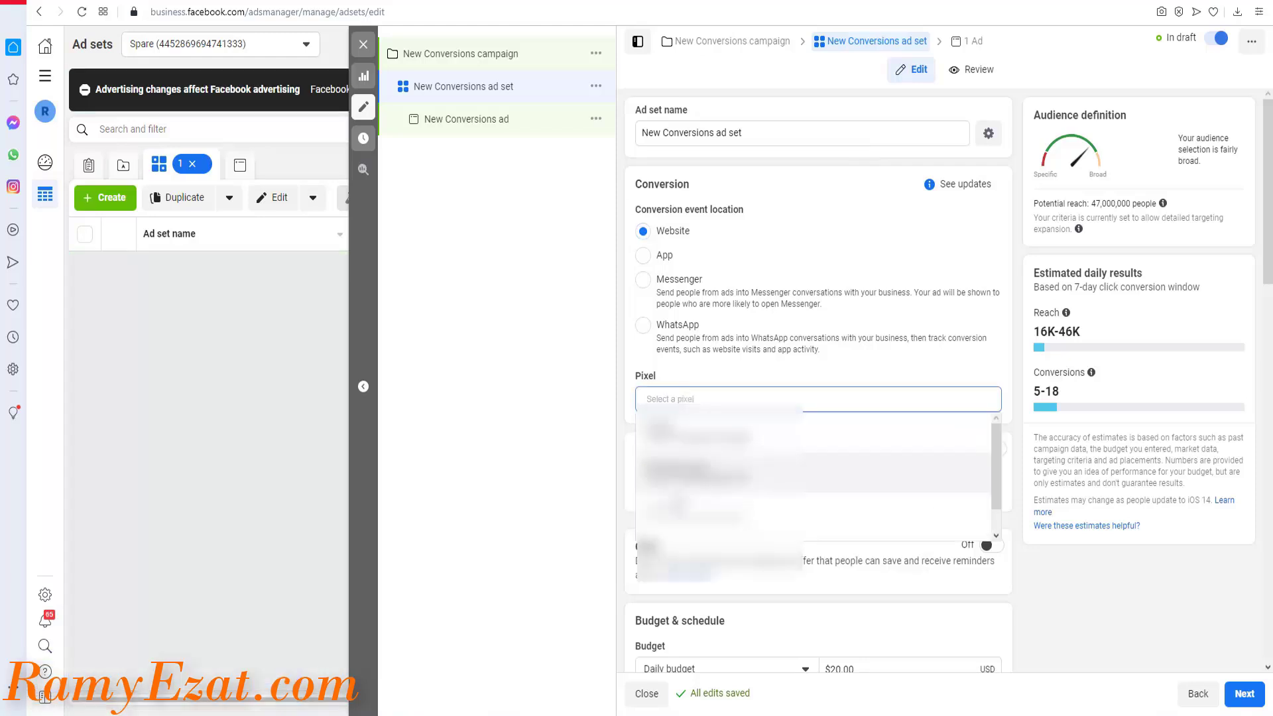
{"action": "scroll", "coordinate": [675, 517], "scroll_direction": "down", "scroll_amount": 1}
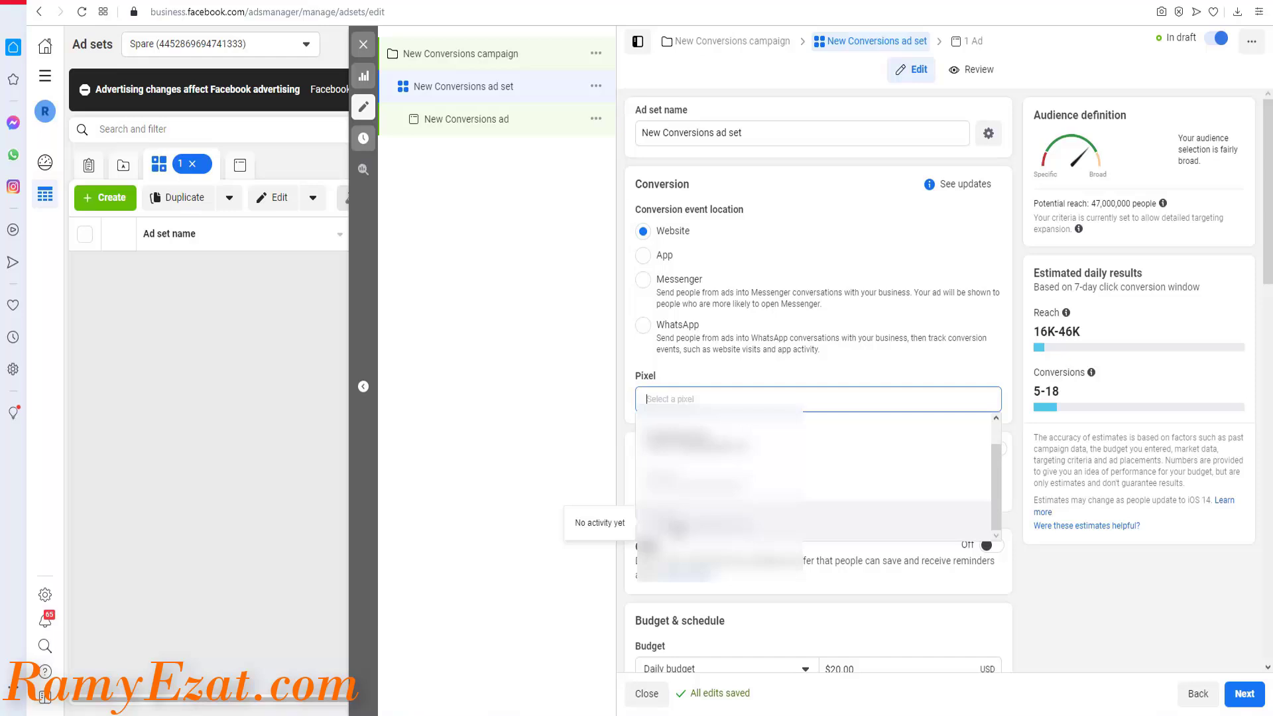
{"action": "left_click", "coordinate": [676, 525]}
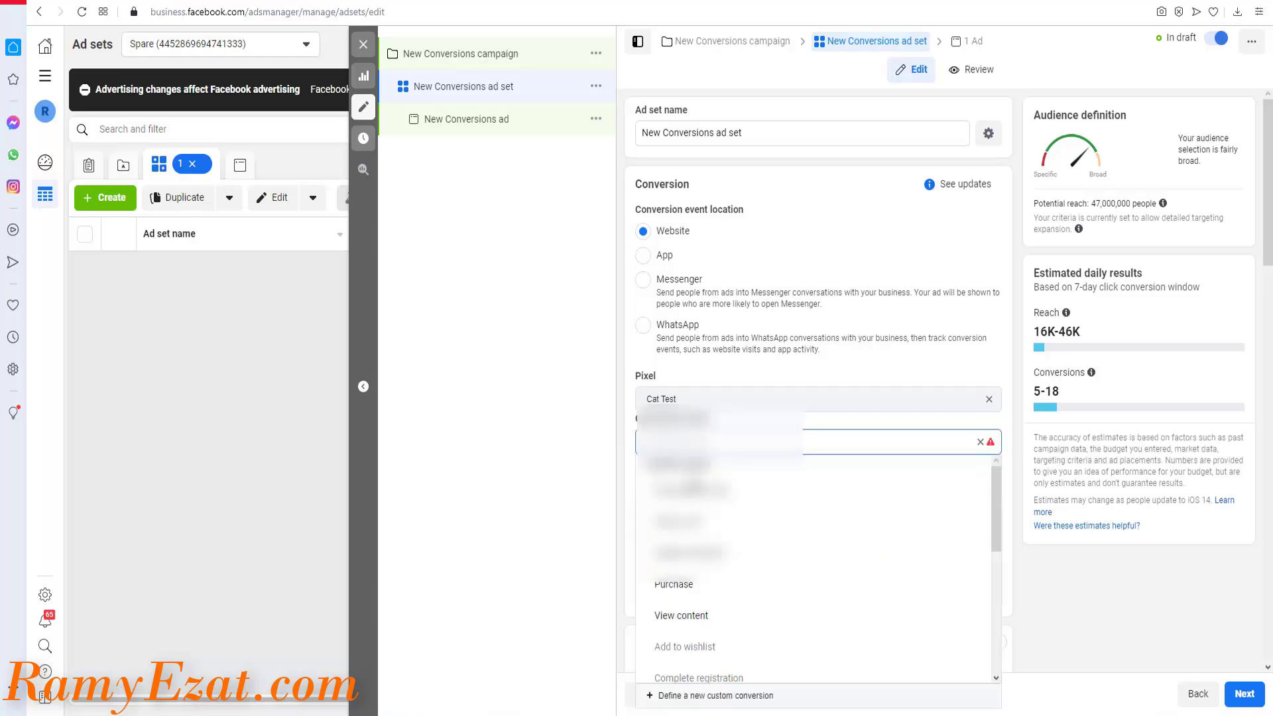
Look through the available conversion events for the ad set and choose Purchase.
{"action": "scroll", "coordinate": [707, 519], "scroll_direction": "down", "scroll_amount": 3}
{"action": "scroll", "coordinate": [729, 536], "scroll_direction": "up", "scroll_amount": 3}
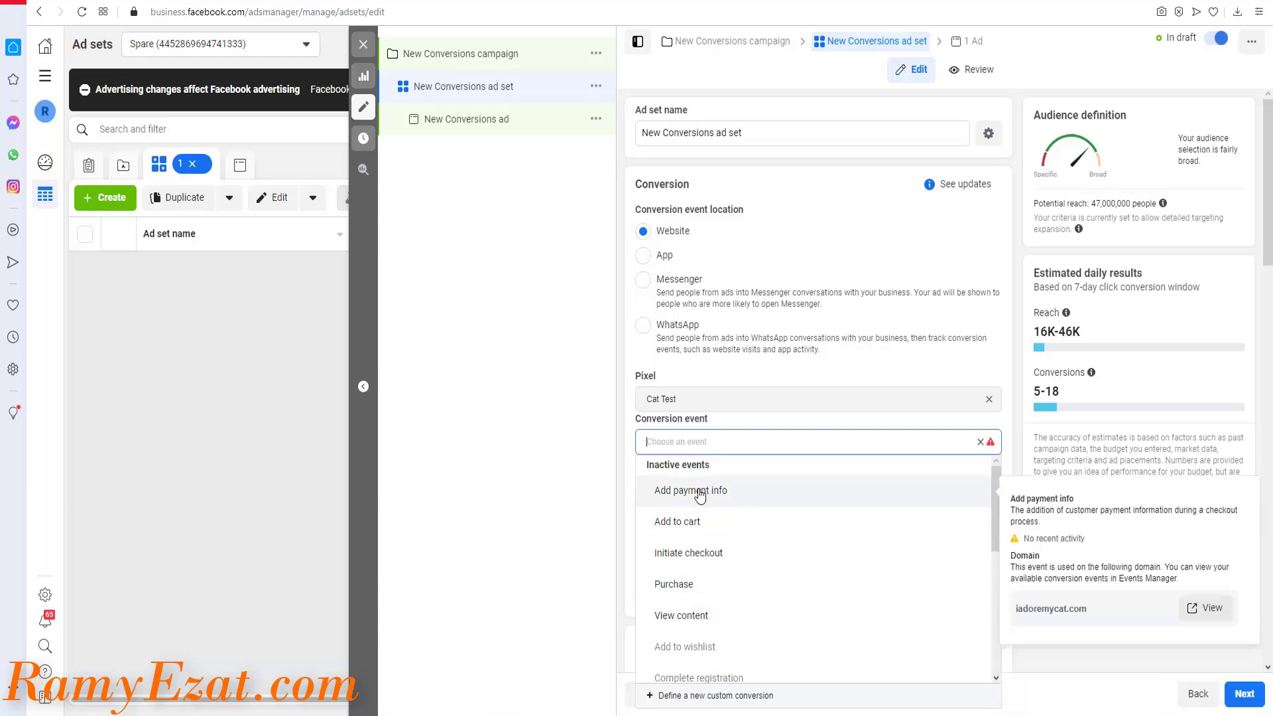
{"action": "scroll", "coordinate": [686, 627], "scroll_direction": "down", "scroll_amount": 4}
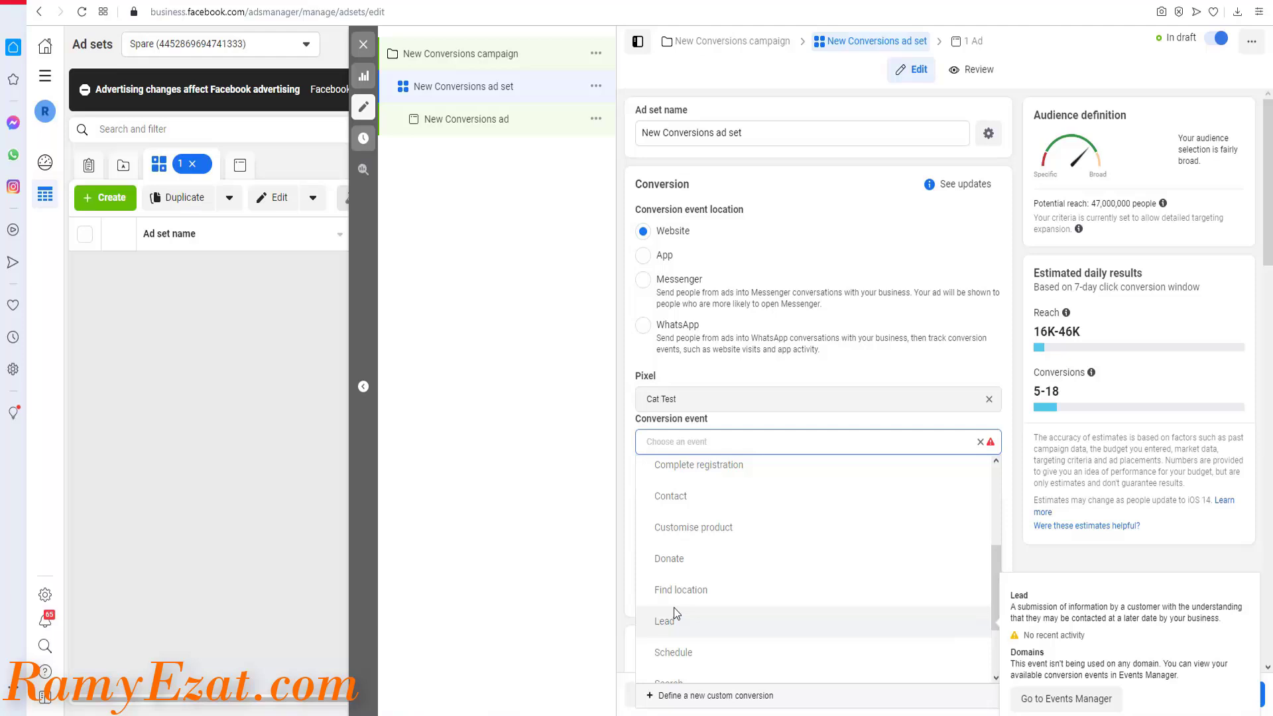
{"action": "scroll", "coordinate": [715, 578], "scroll_direction": "up", "scroll_amount": 3}
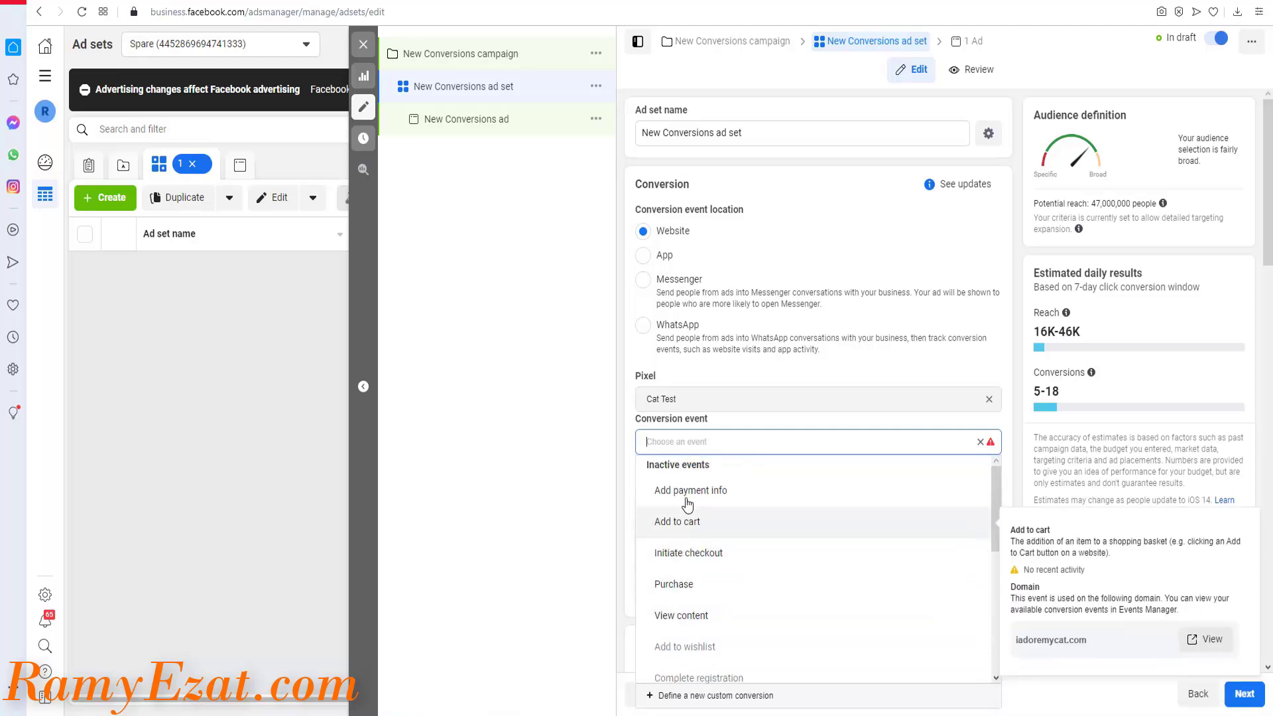
{"action": "left_click", "coordinate": [677, 588]}
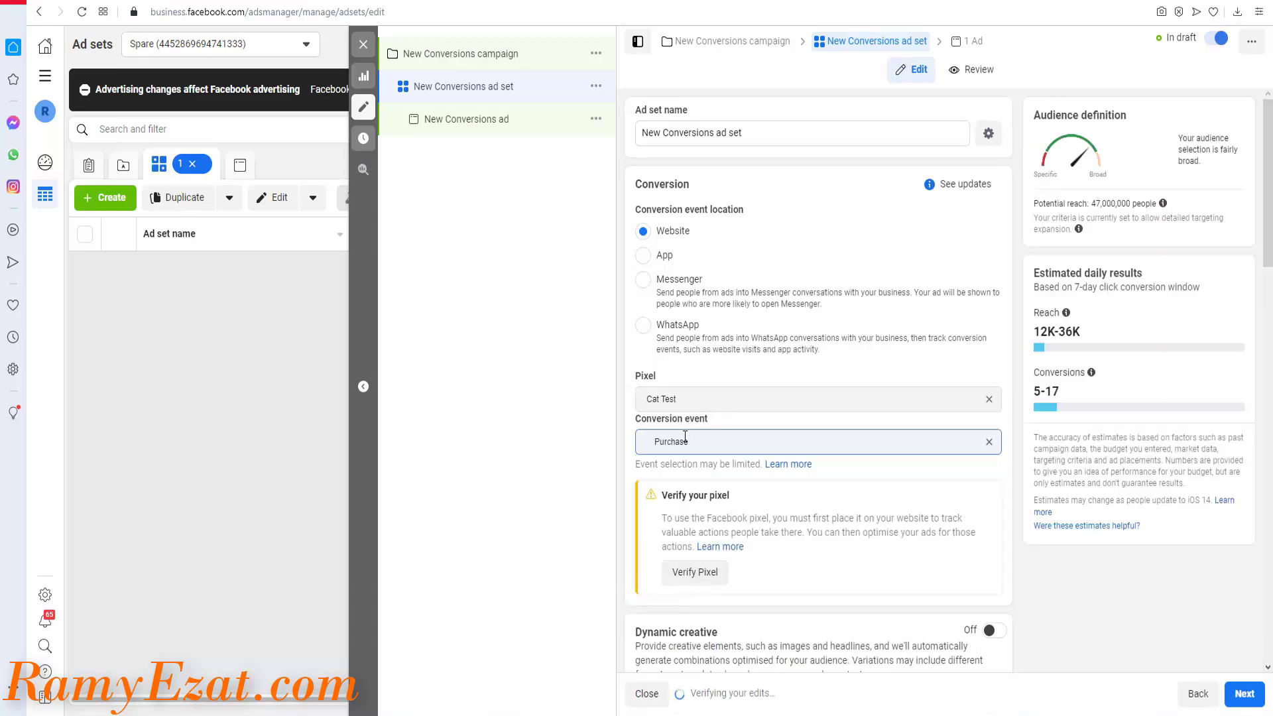